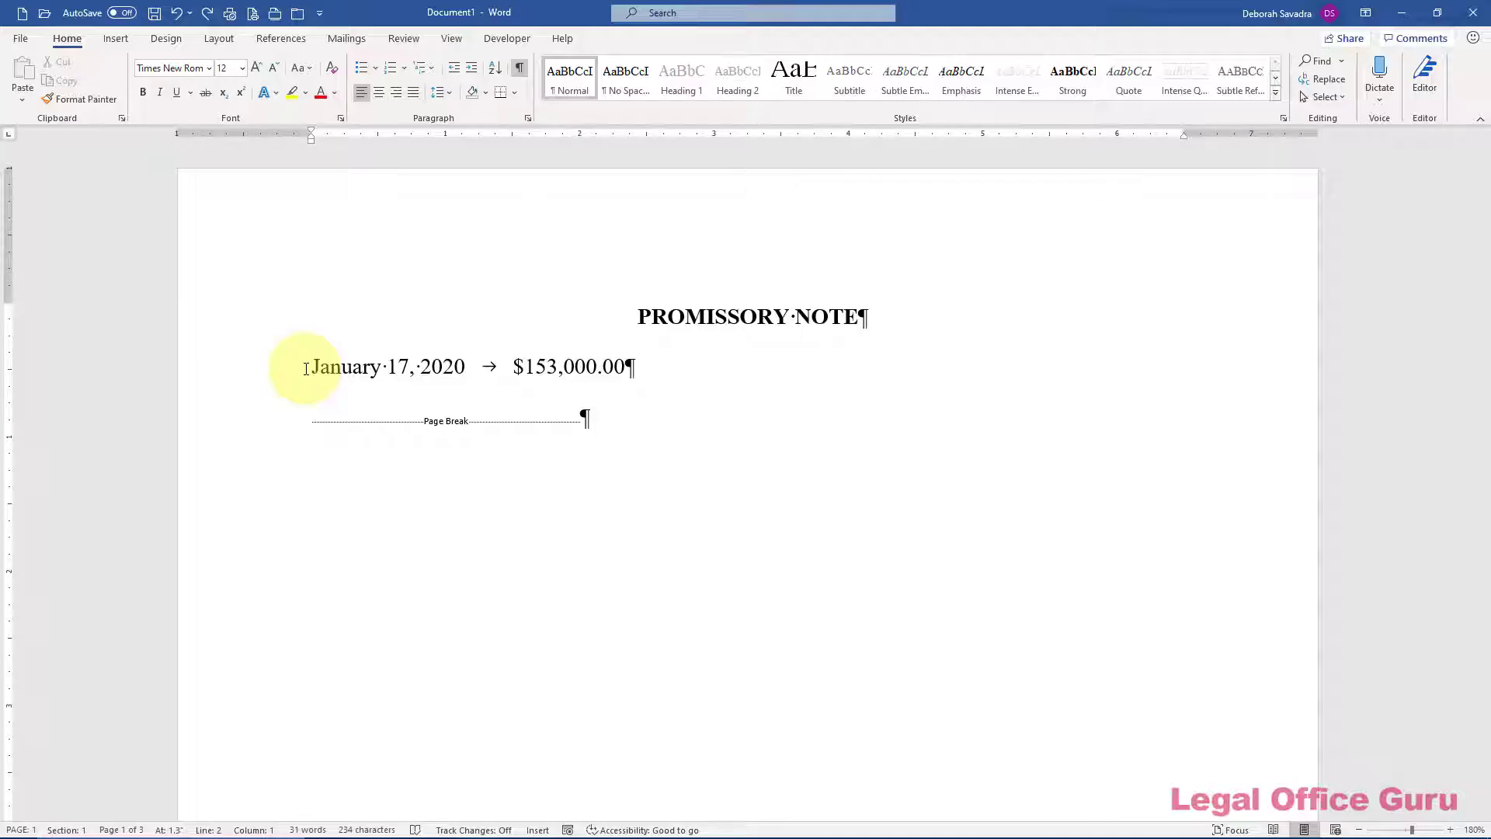
Step: Open the Tabs dialog for the January 17, 2020 date line
{"action": "scroll", "coordinate": [305, 368], "scroll_direction": "down", "scroll_amount": 15}
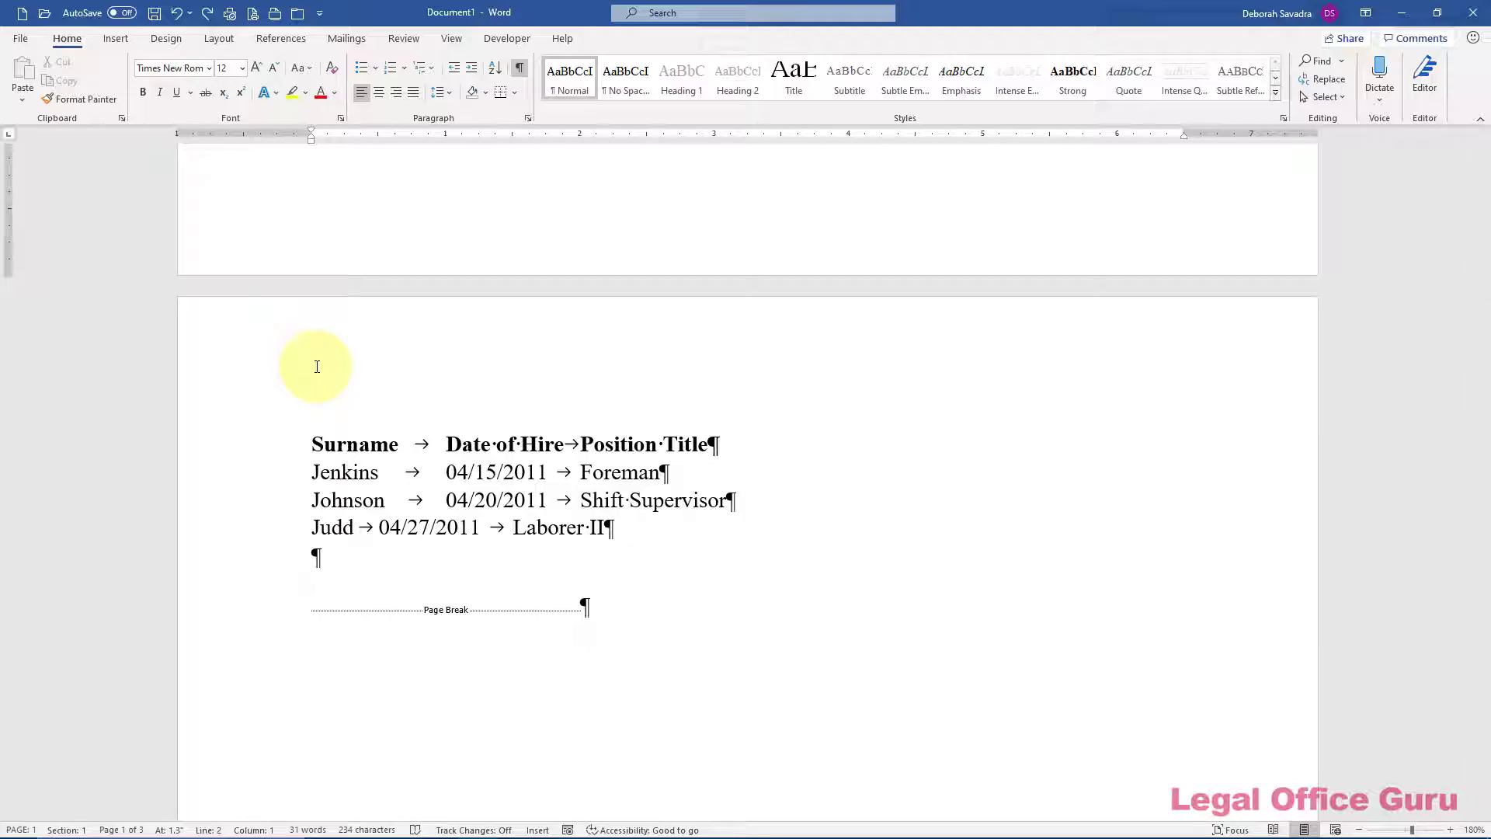
{"action": "scroll", "coordinate": [317, 366], "scroll_direction": "up", "scroll_amount": 10}
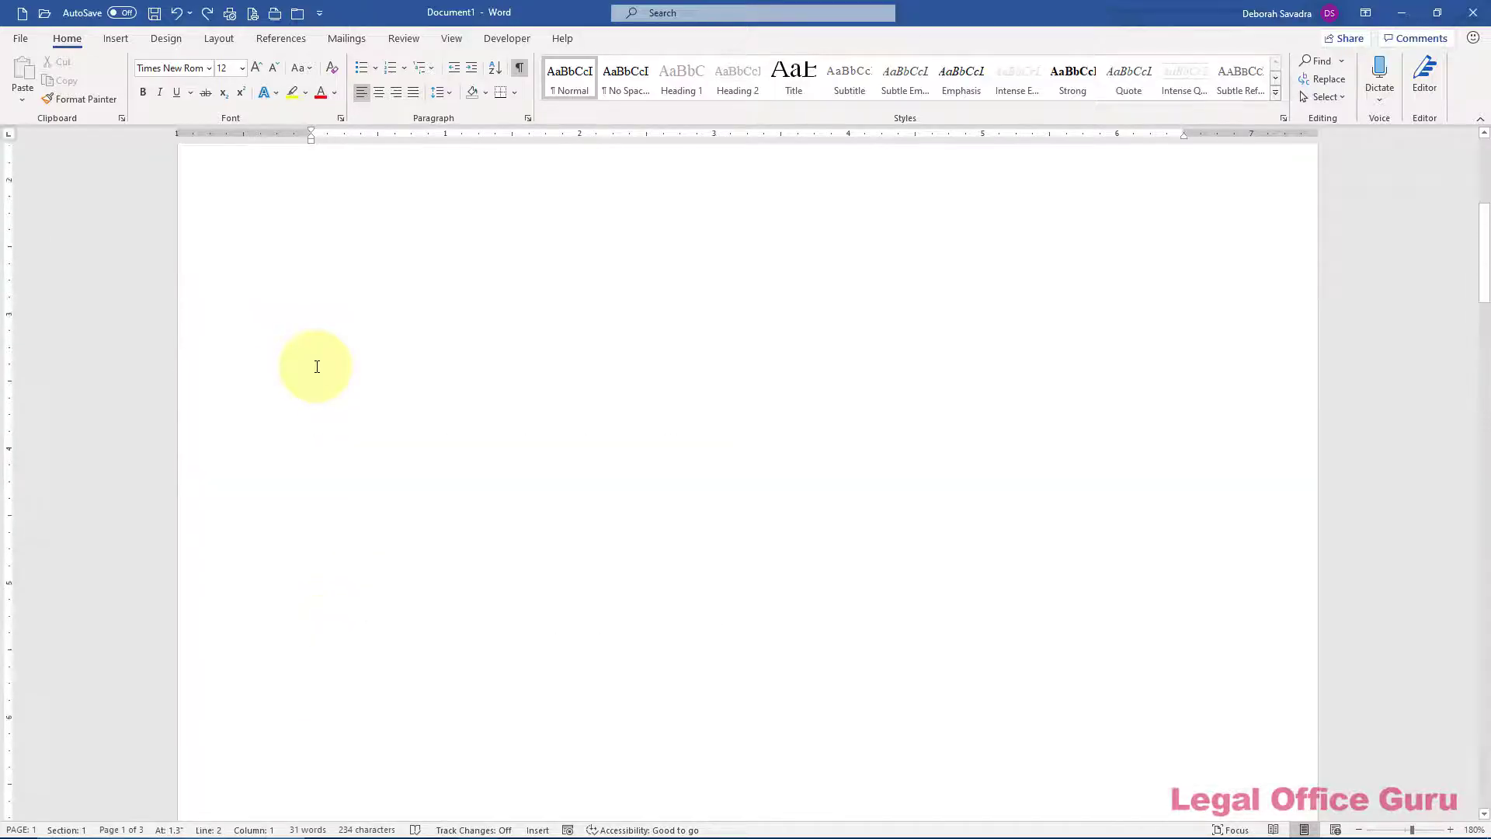
{"action": "scroll", "coordinate": [317, 367], "scroll_direction": "up", "scroll_amount": 5}
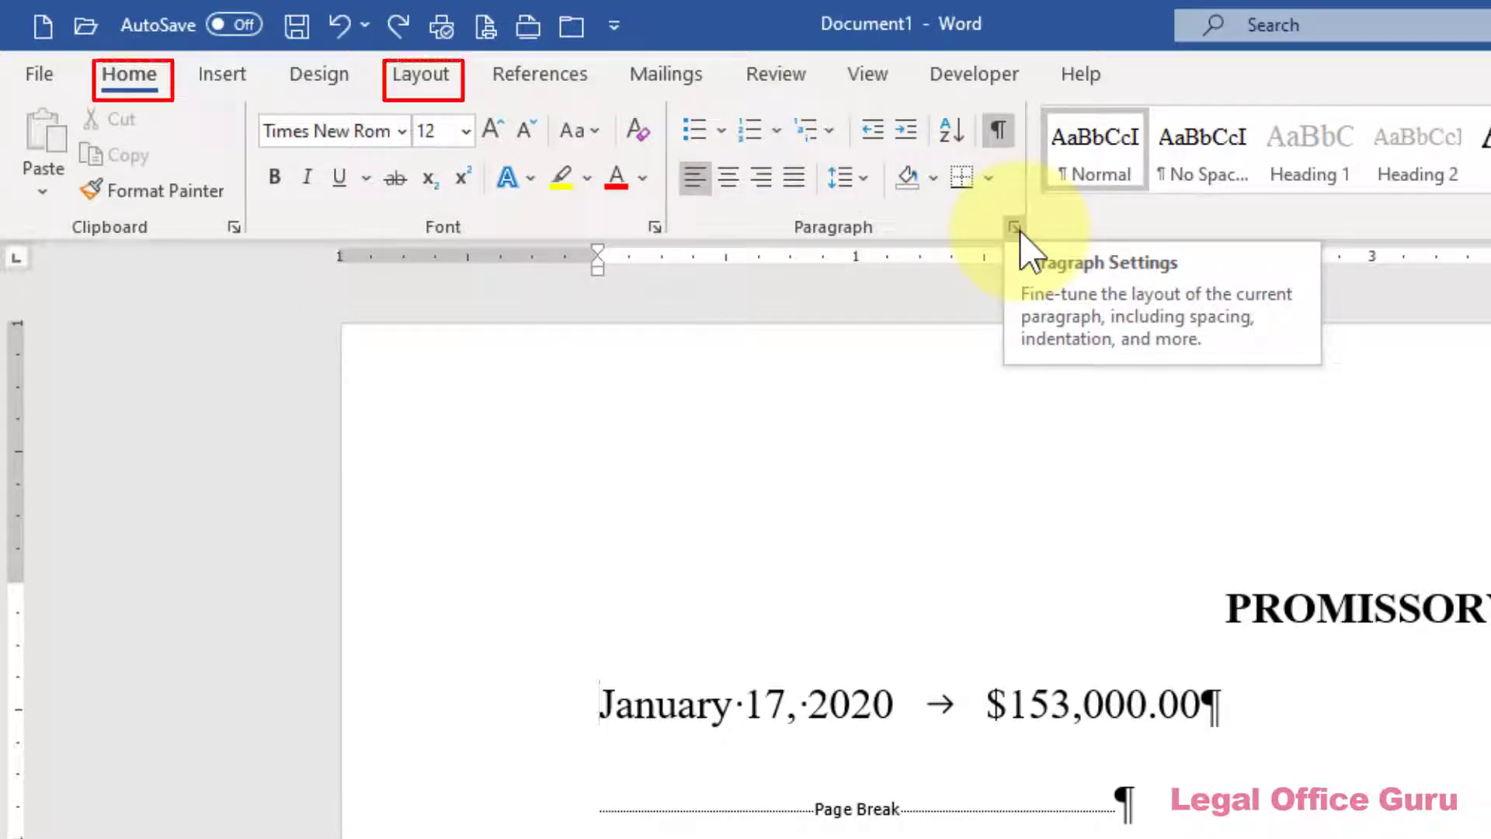
{"action": "left_click", "coordinate": [1014, 227]}
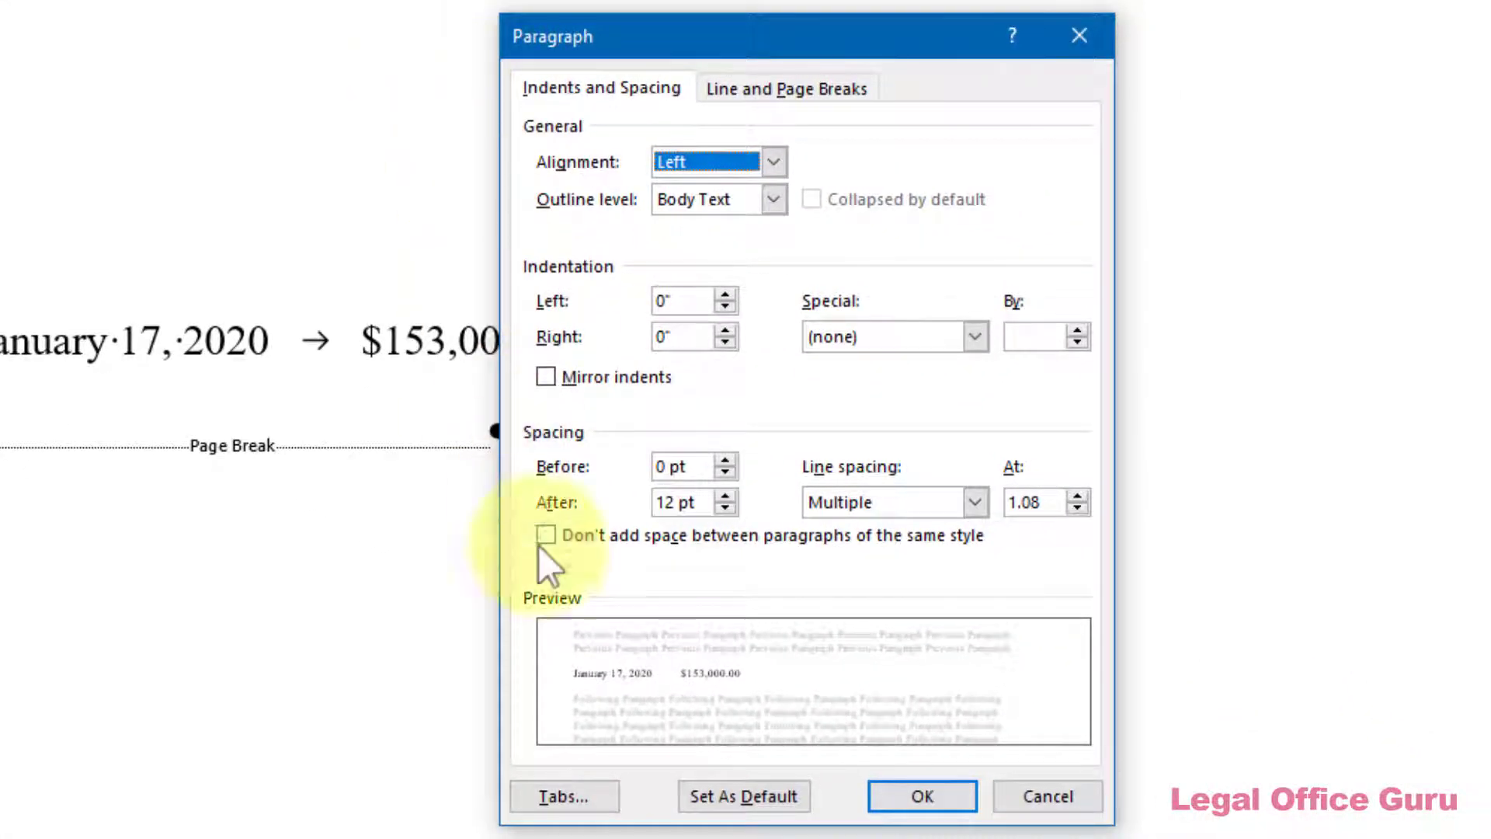
{"action": "left_click", "coordinate": [564, 796]}
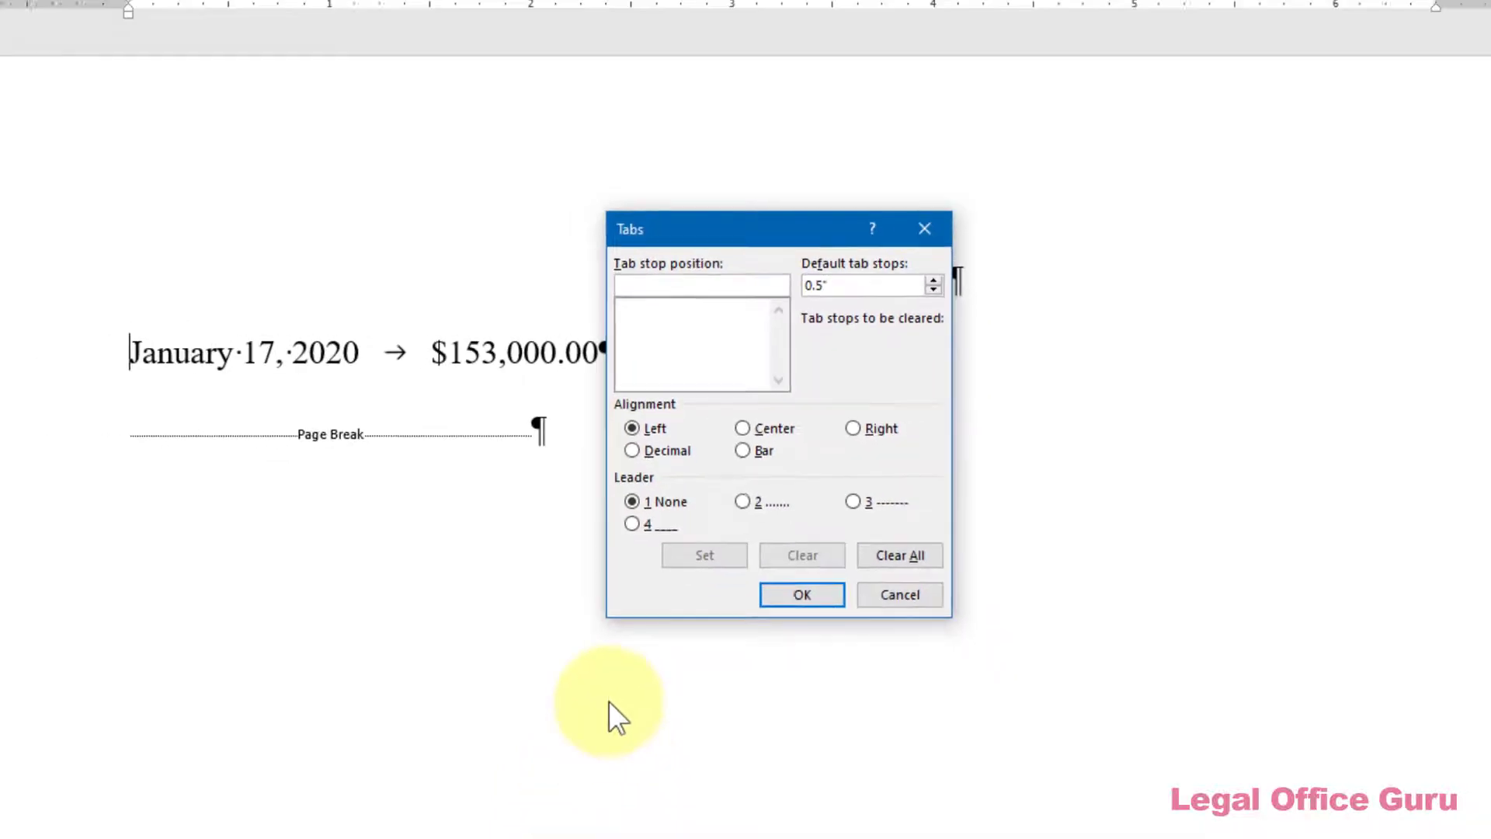
Step: Give the date line a right-aligned tab stop at 6.5" so the amount sits at the right margin
{"action": "left_click", "coordinate": [874, 597]}
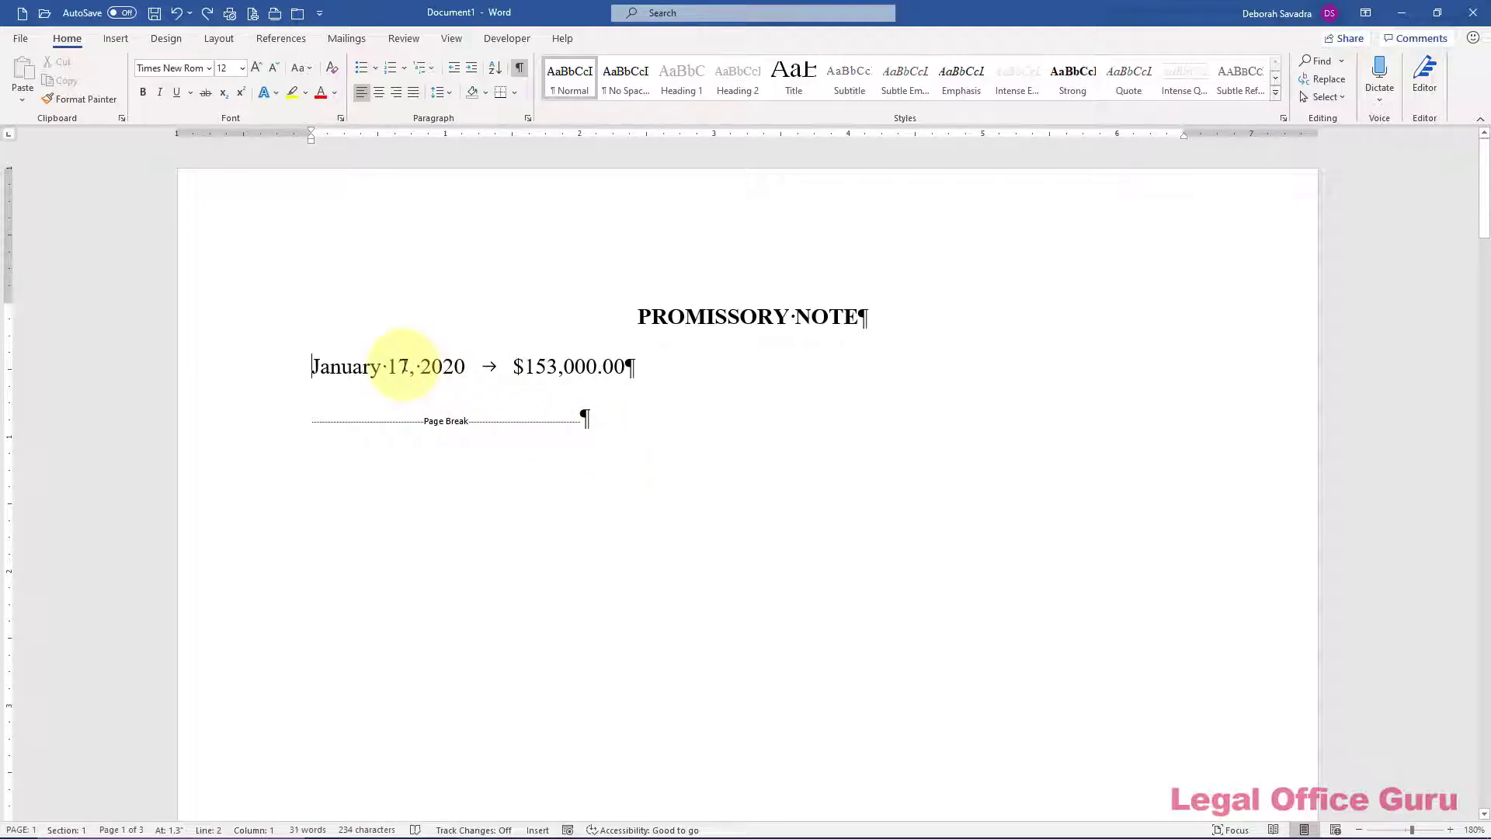
{"action": "left_click", "coordinate": [398, 366]}
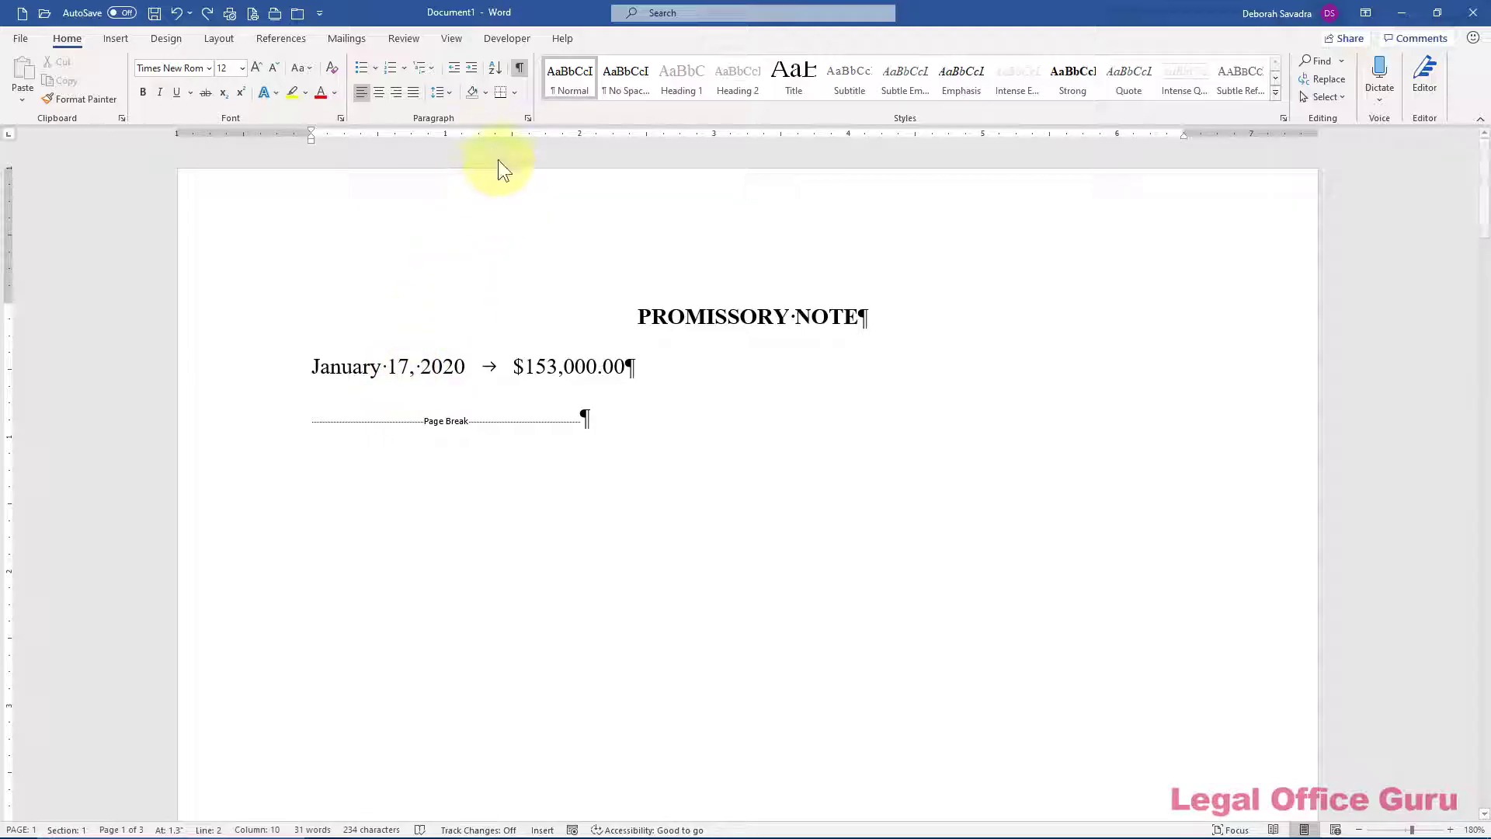
{"action": "left_click", "coordinate": [525, 116]}
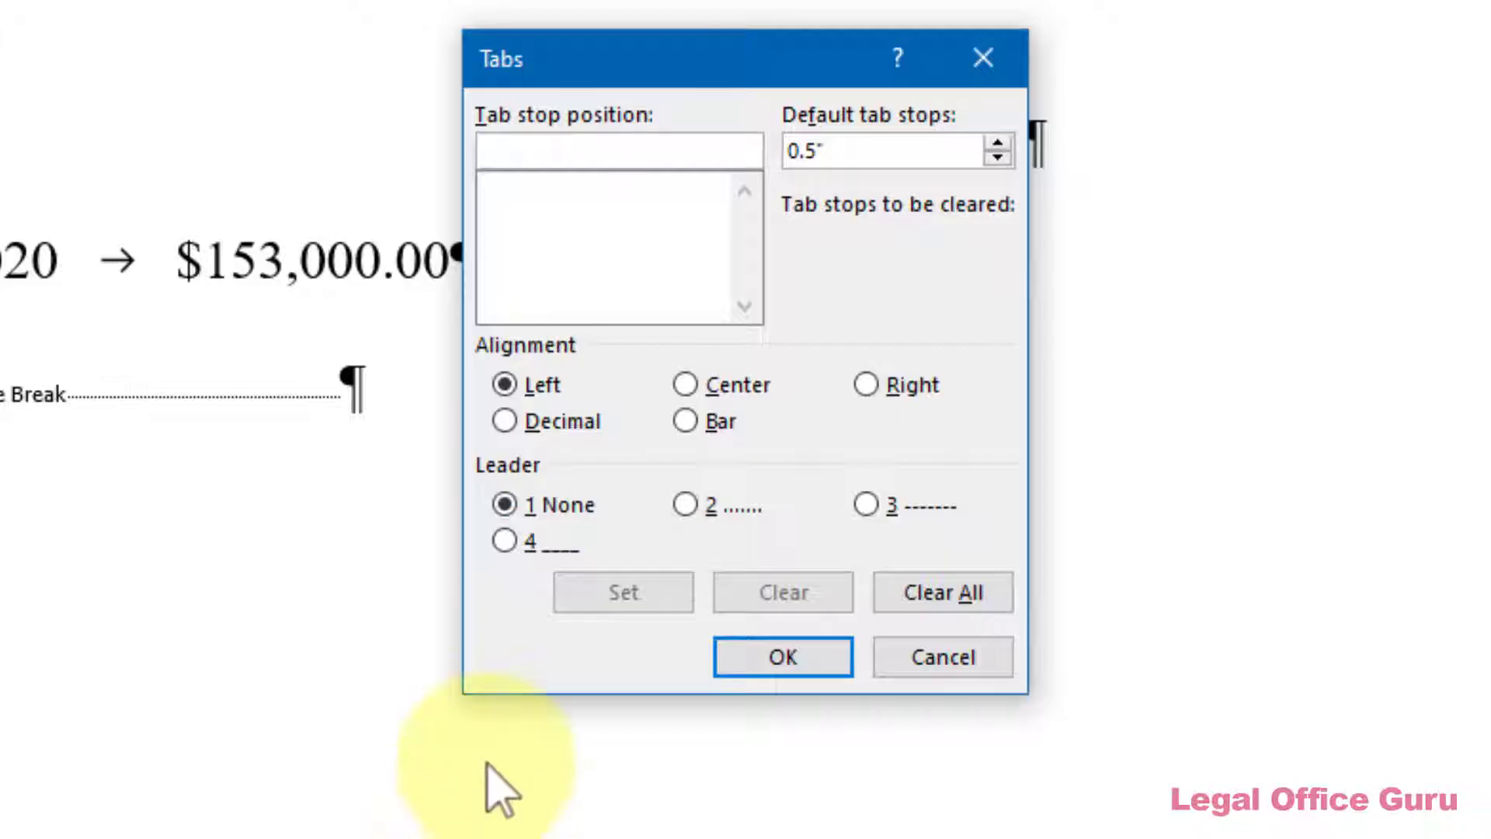
{"action": "left_click", "coordinate": [712, 149]}
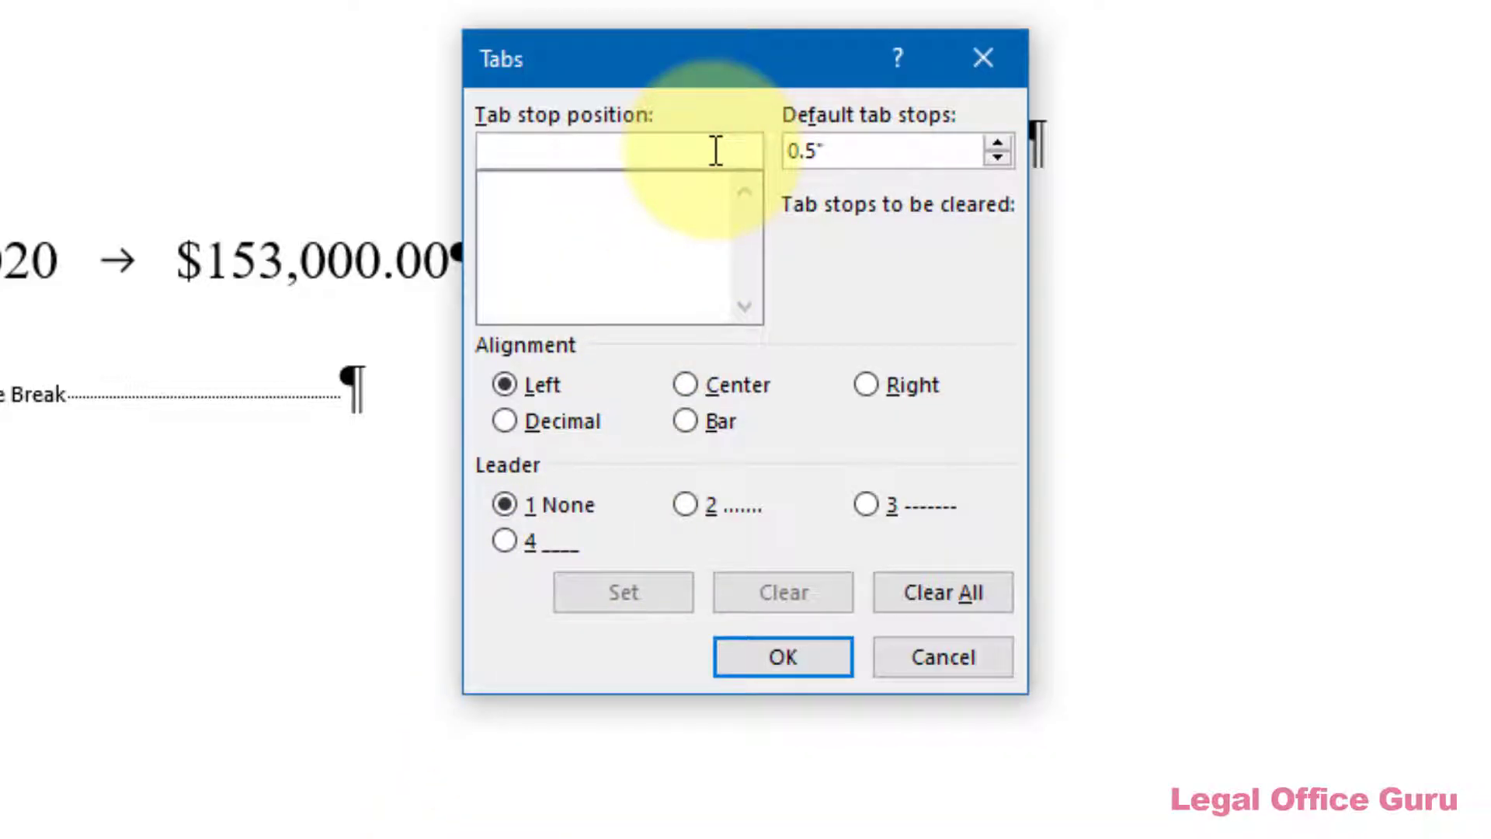
{"action": "type", "text": "6.5"}
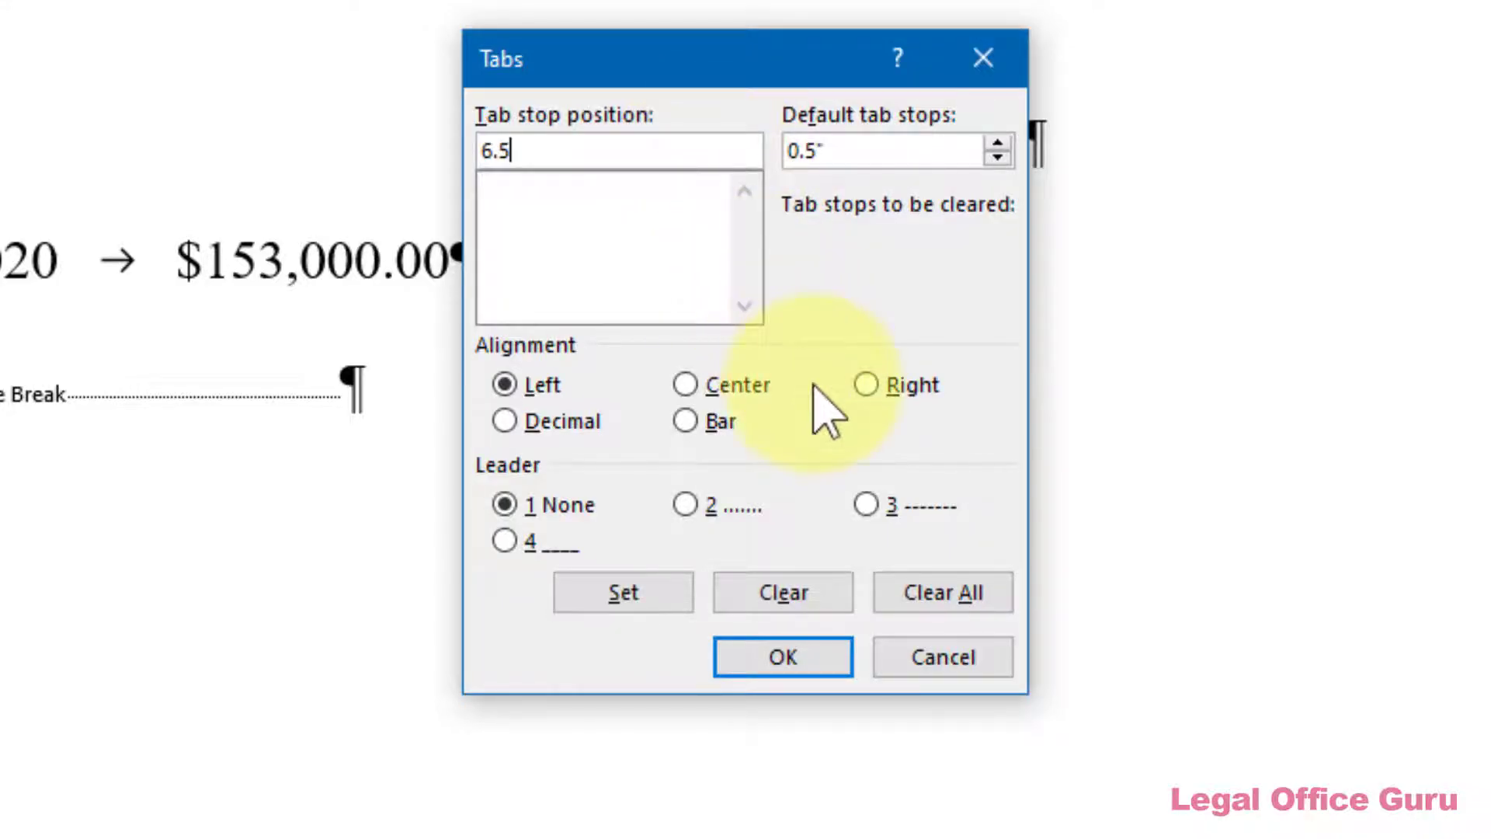
{"action": "left_click", "coordinate": [872, 391]}
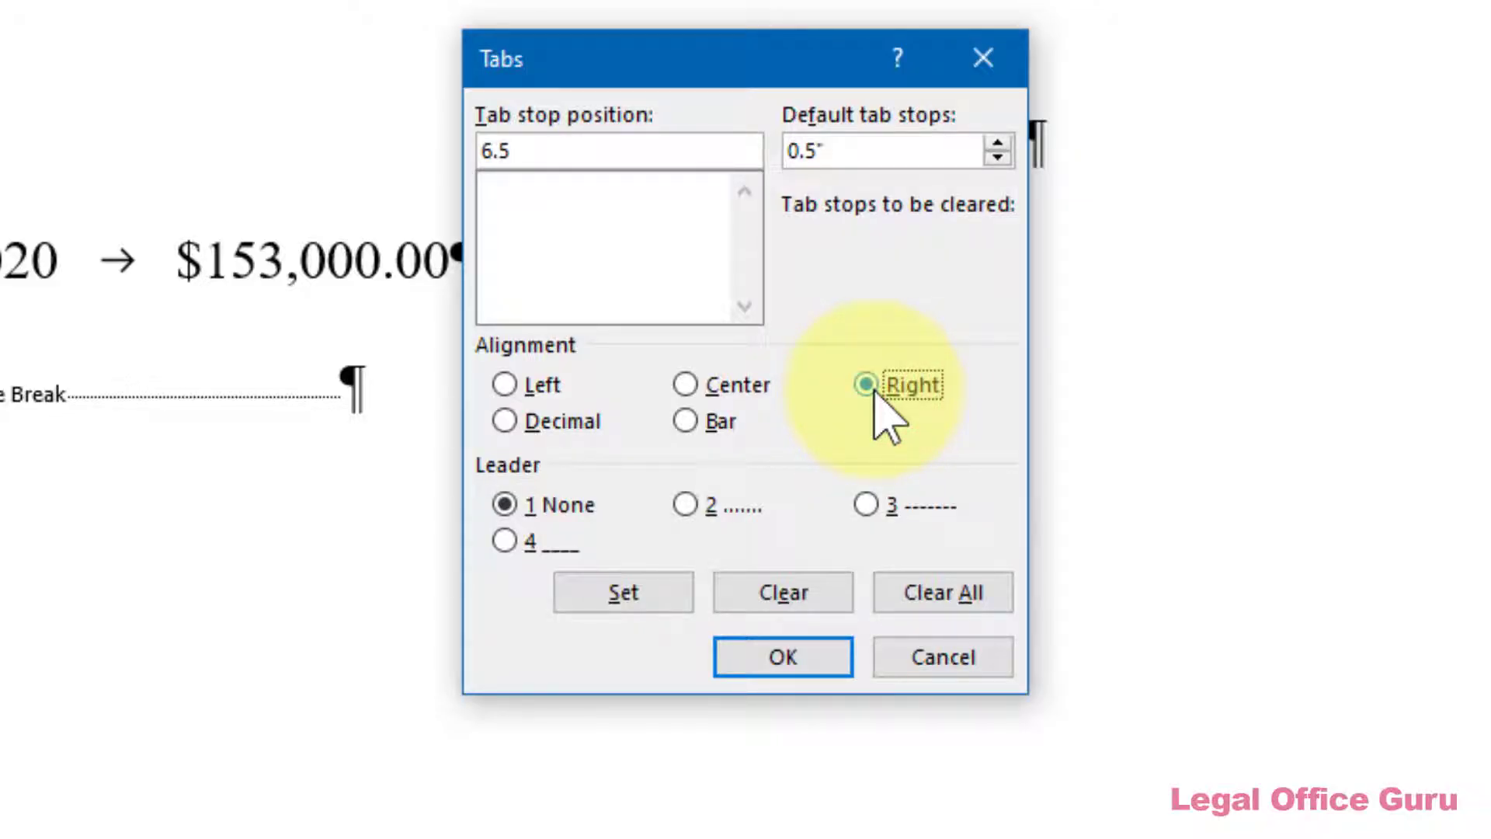
{"action": "left_click", "coordinate": [662, 596]}
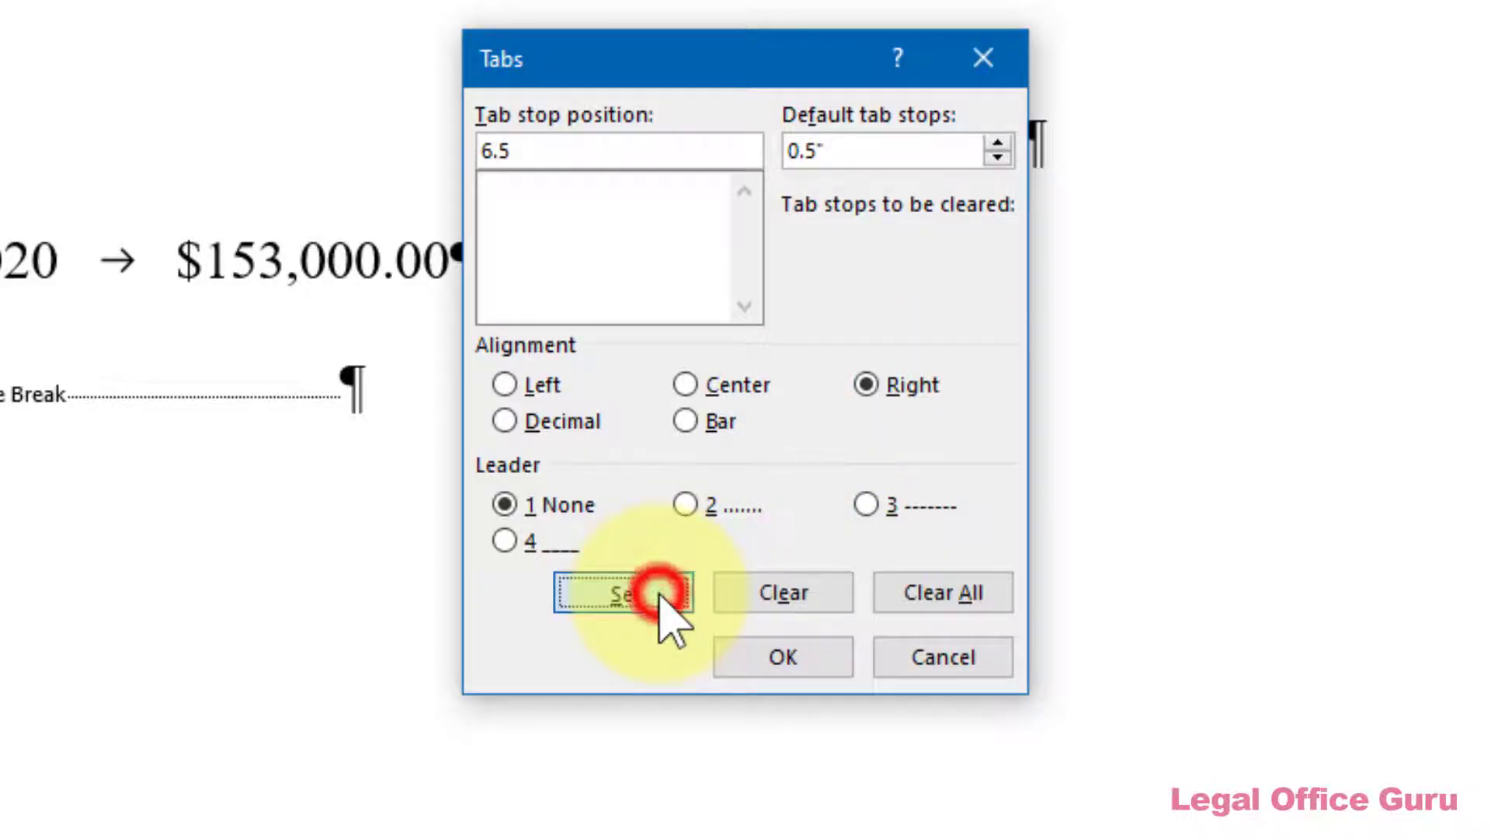
{"action": "left_click", "coordinate": [784, 658]}
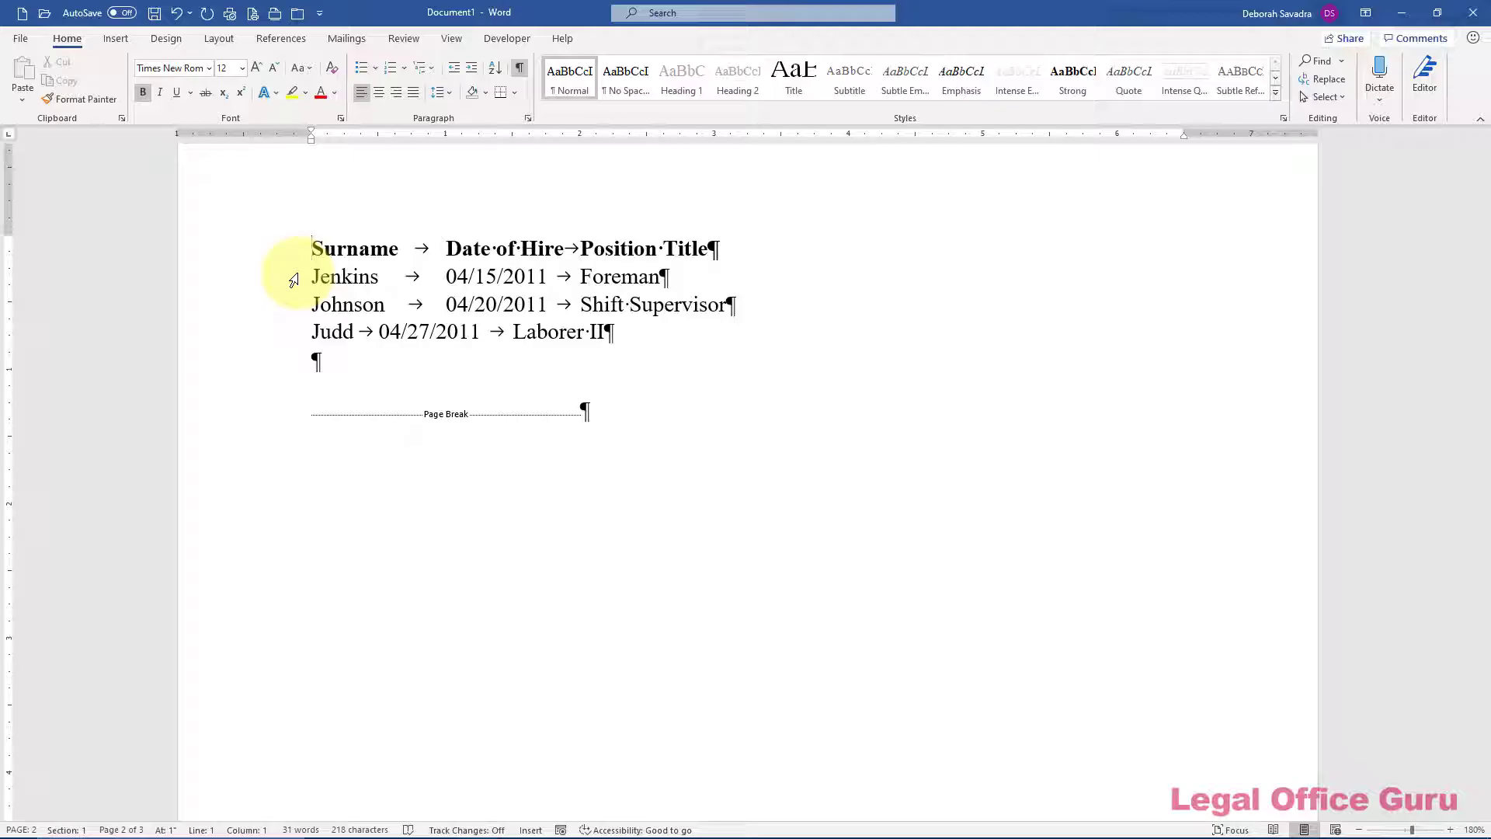
Step: Select the Surname through Judd lines and open their Tabs dialog
{"action": "left_click_drag", "start_coordinate": [292, 250], "coordinate": [290, 334]}
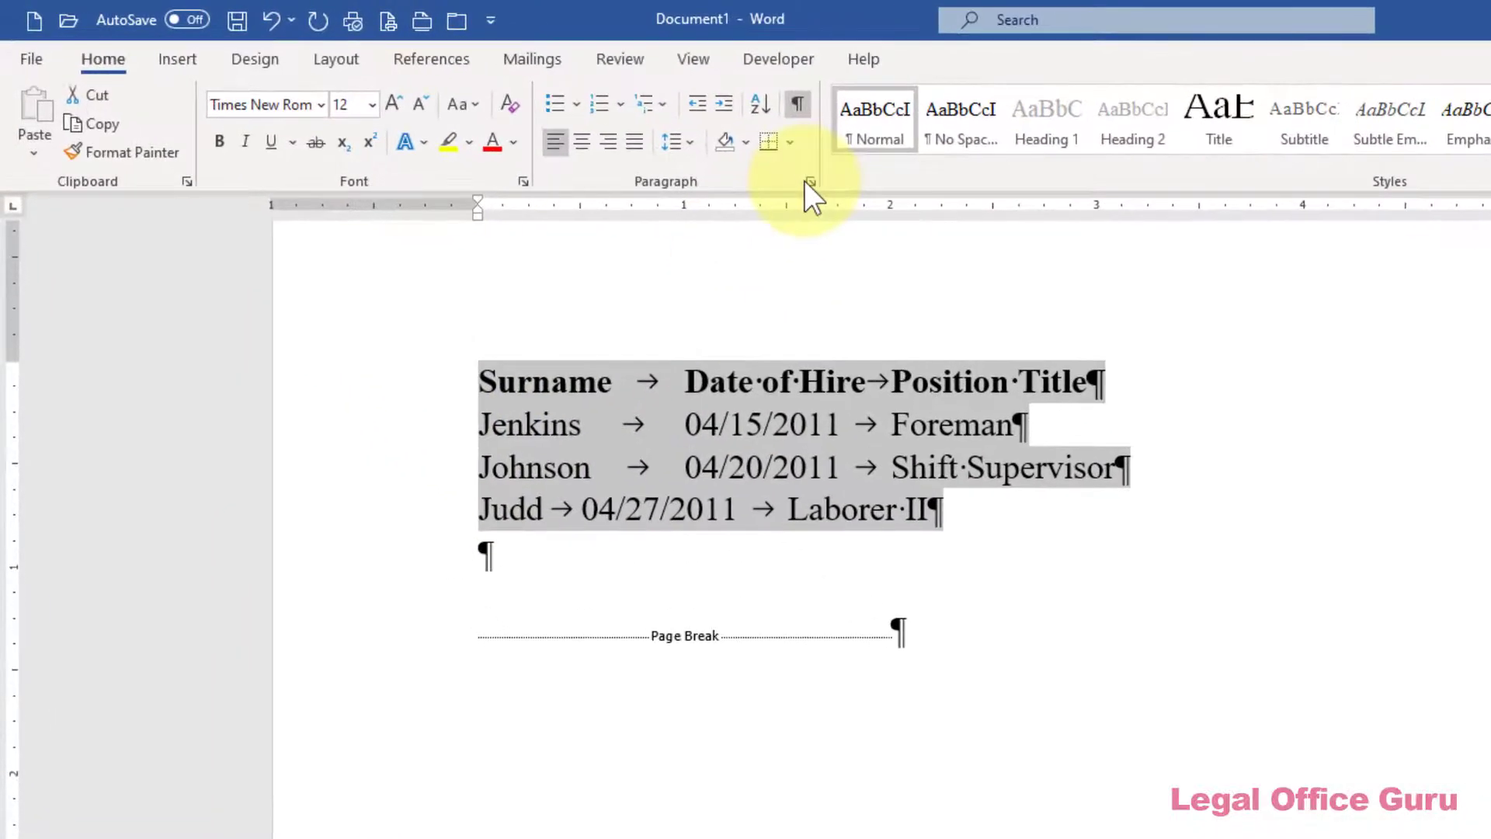
{"action": "left_click", "coordinate": [809, 181]}
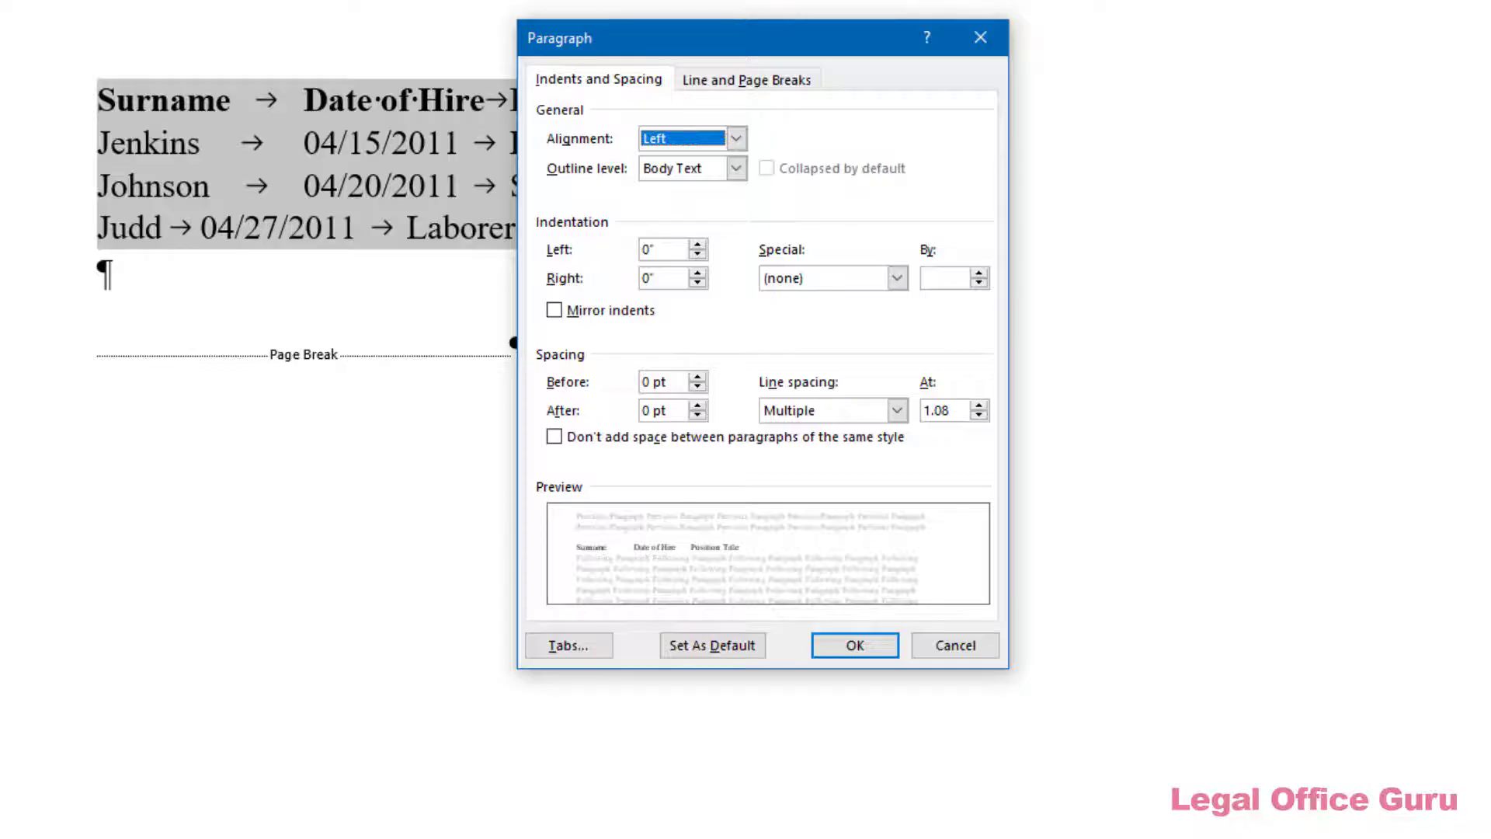
{"action": "left_click", "coordinate": [576, 641]}
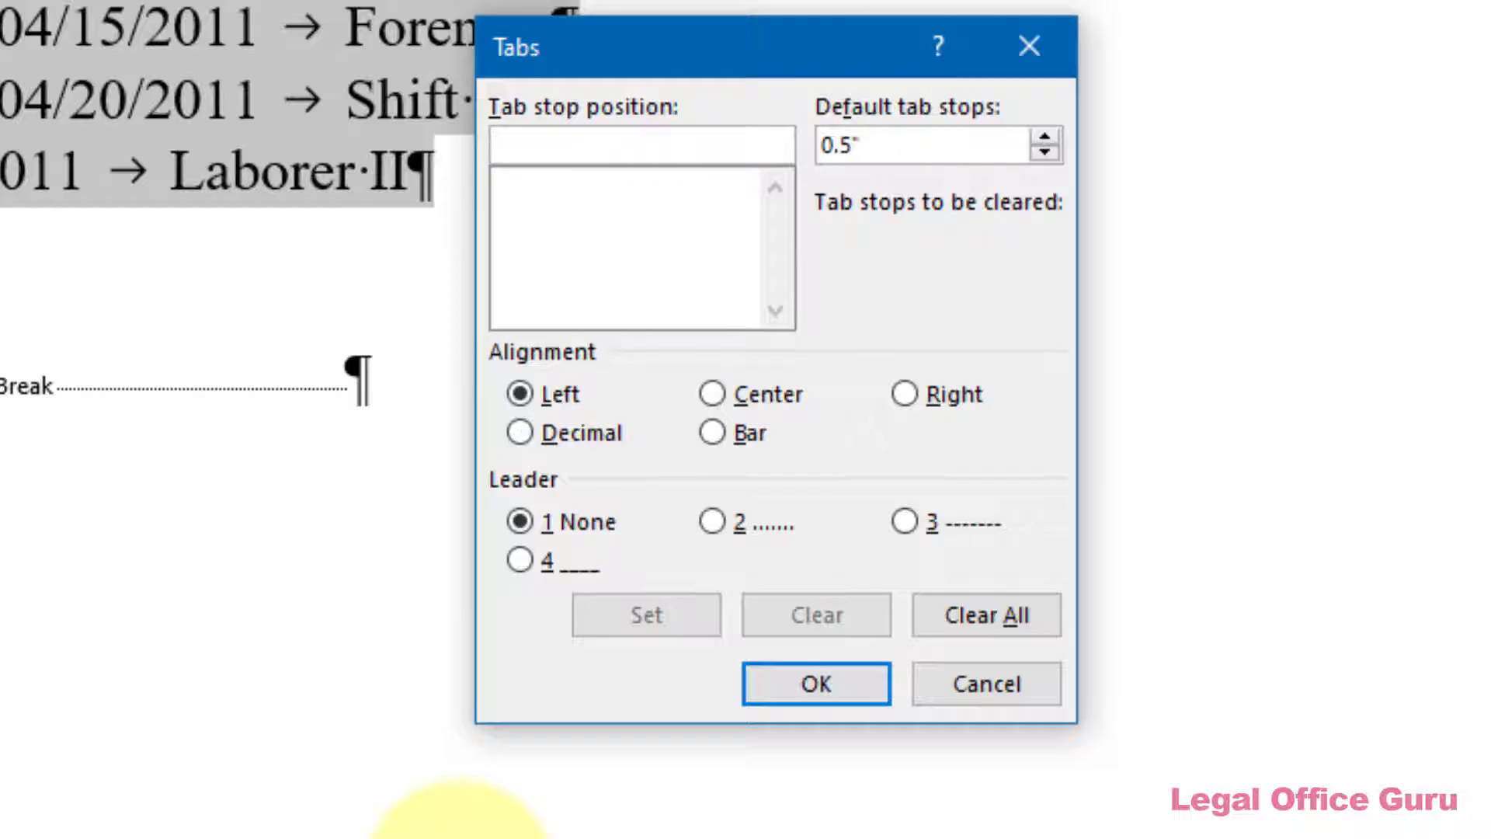
Step: Set a 1.5" left tab and a 4" right-aligned tab for the employee list
{"action": "left_click", "coordinate": [677, 149]}
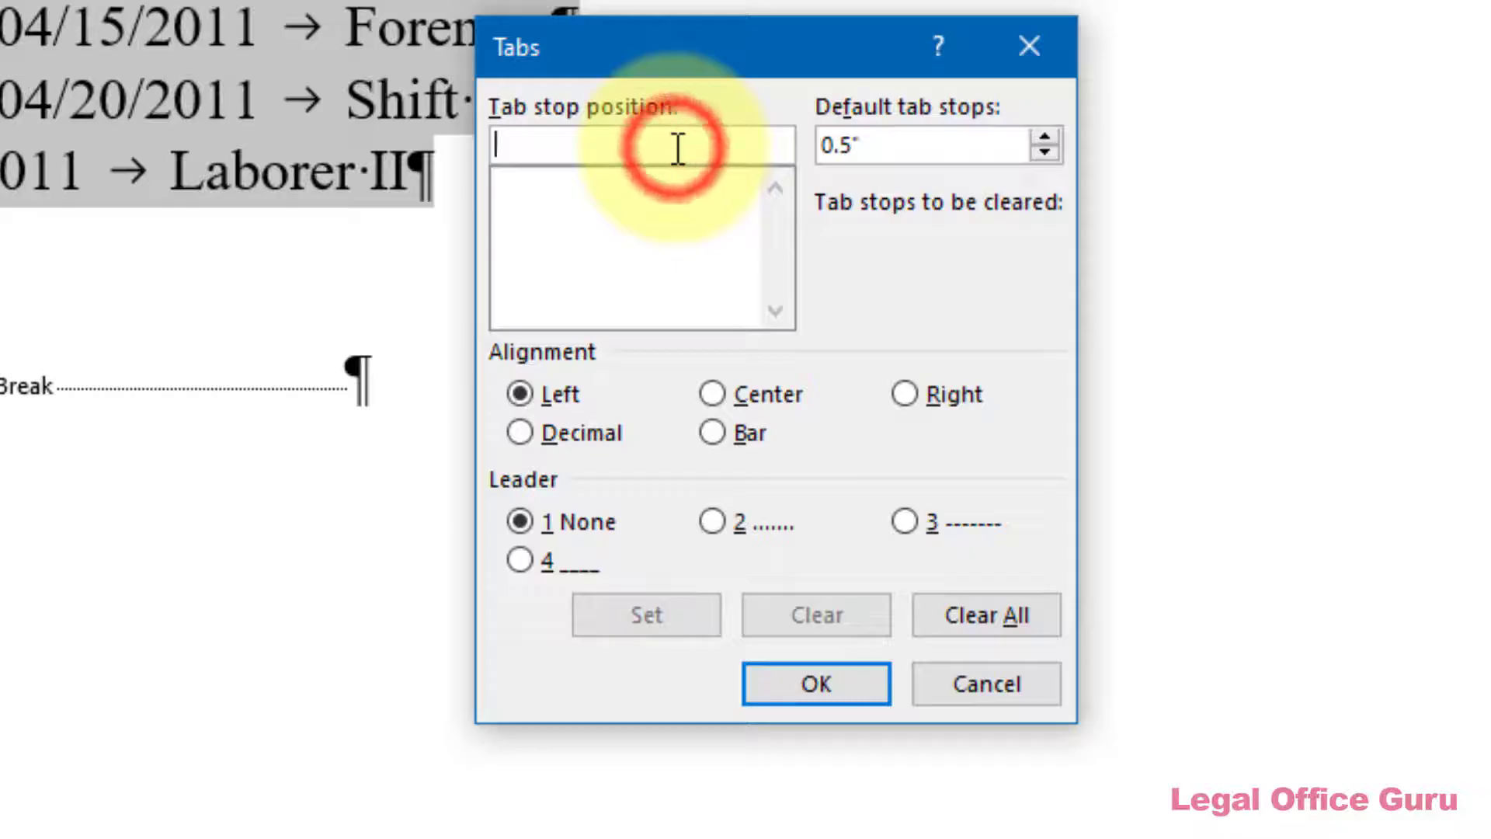
{"action": "type", "text": "1.5"}
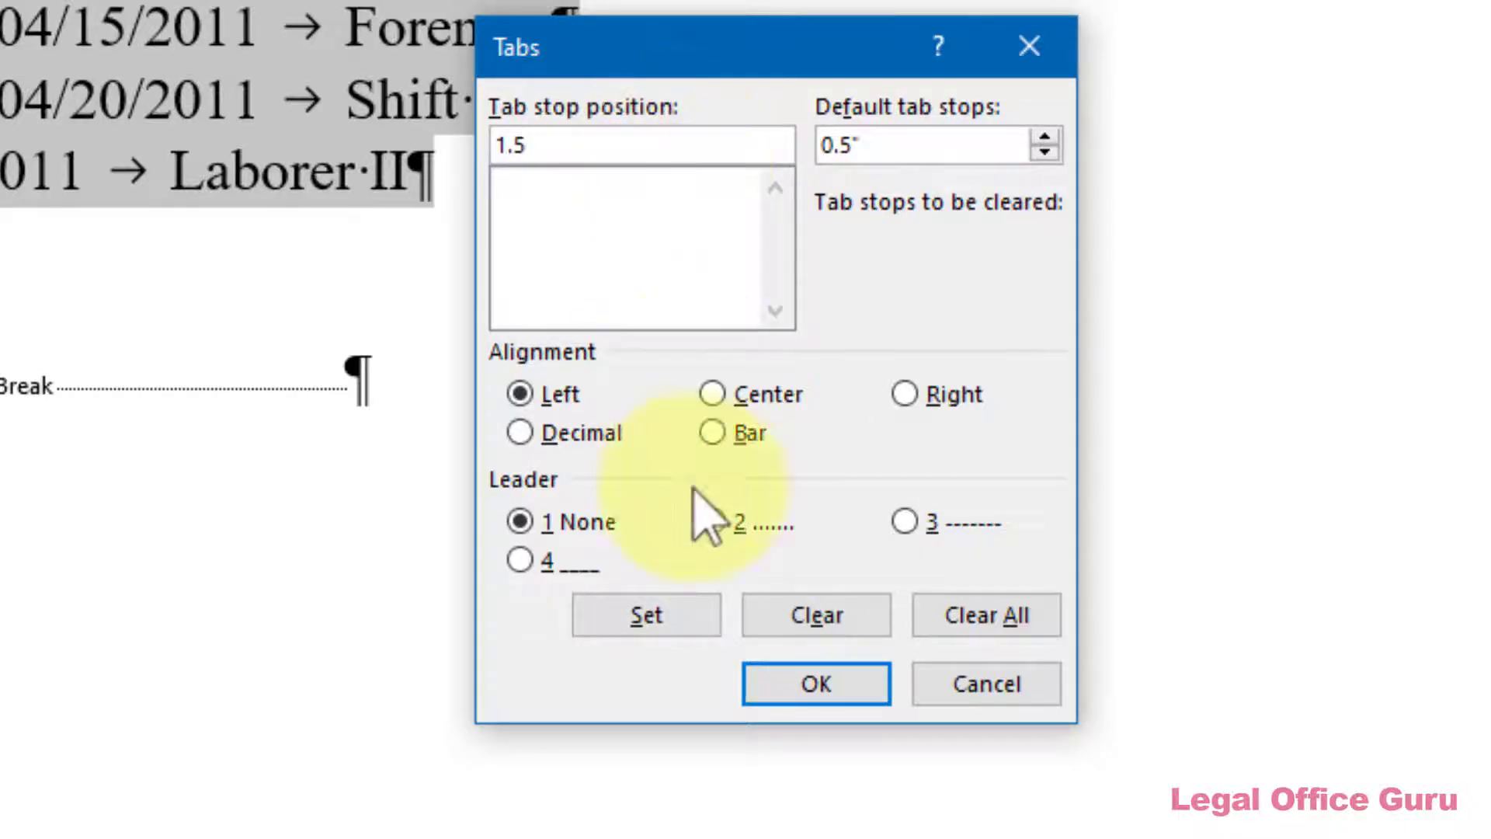
{"action": "left_click", "coordinate": [701, 622]}
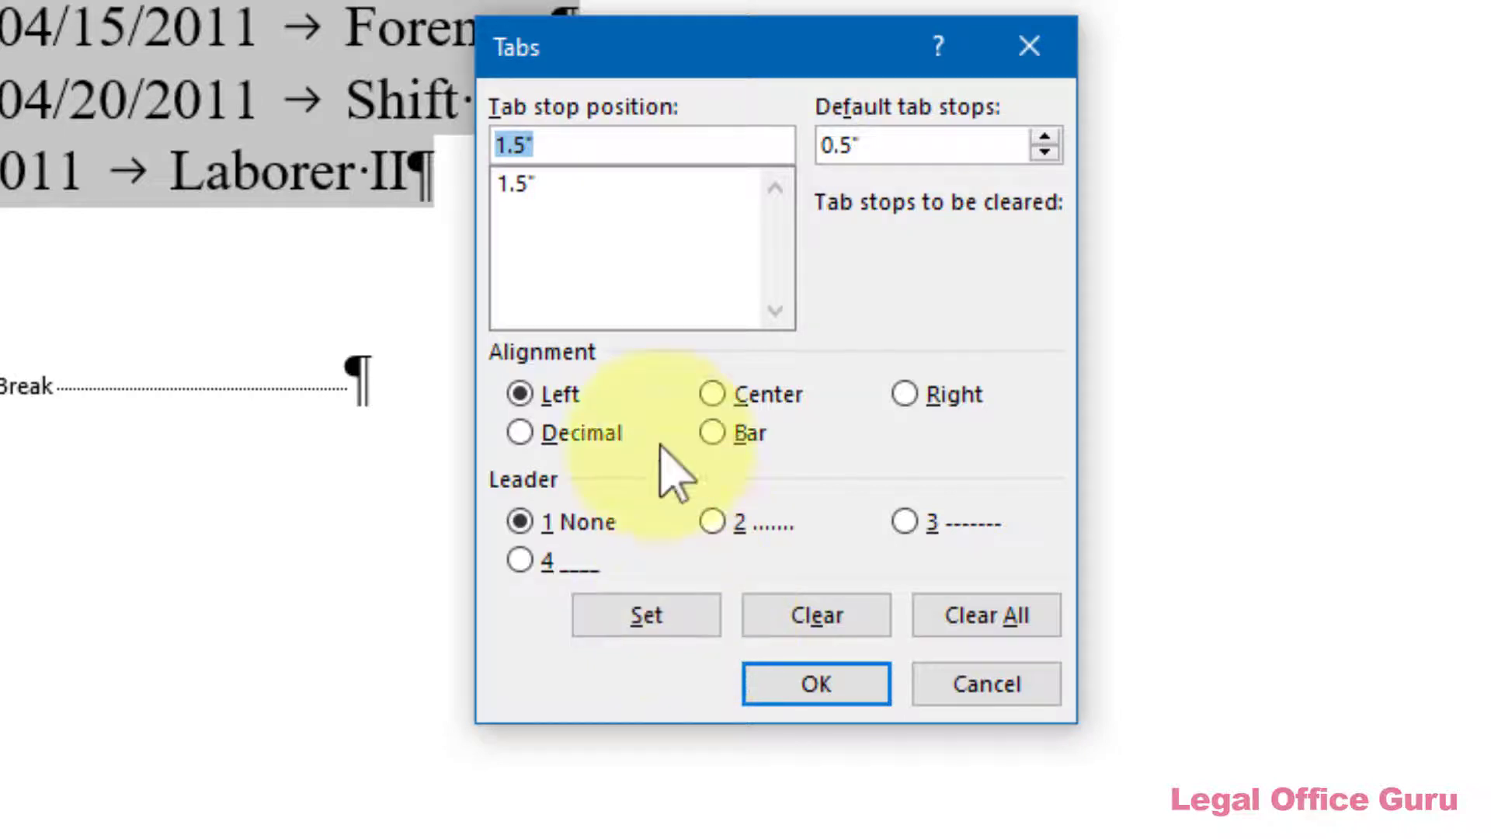
{"action": "type", "text": "4.0"}
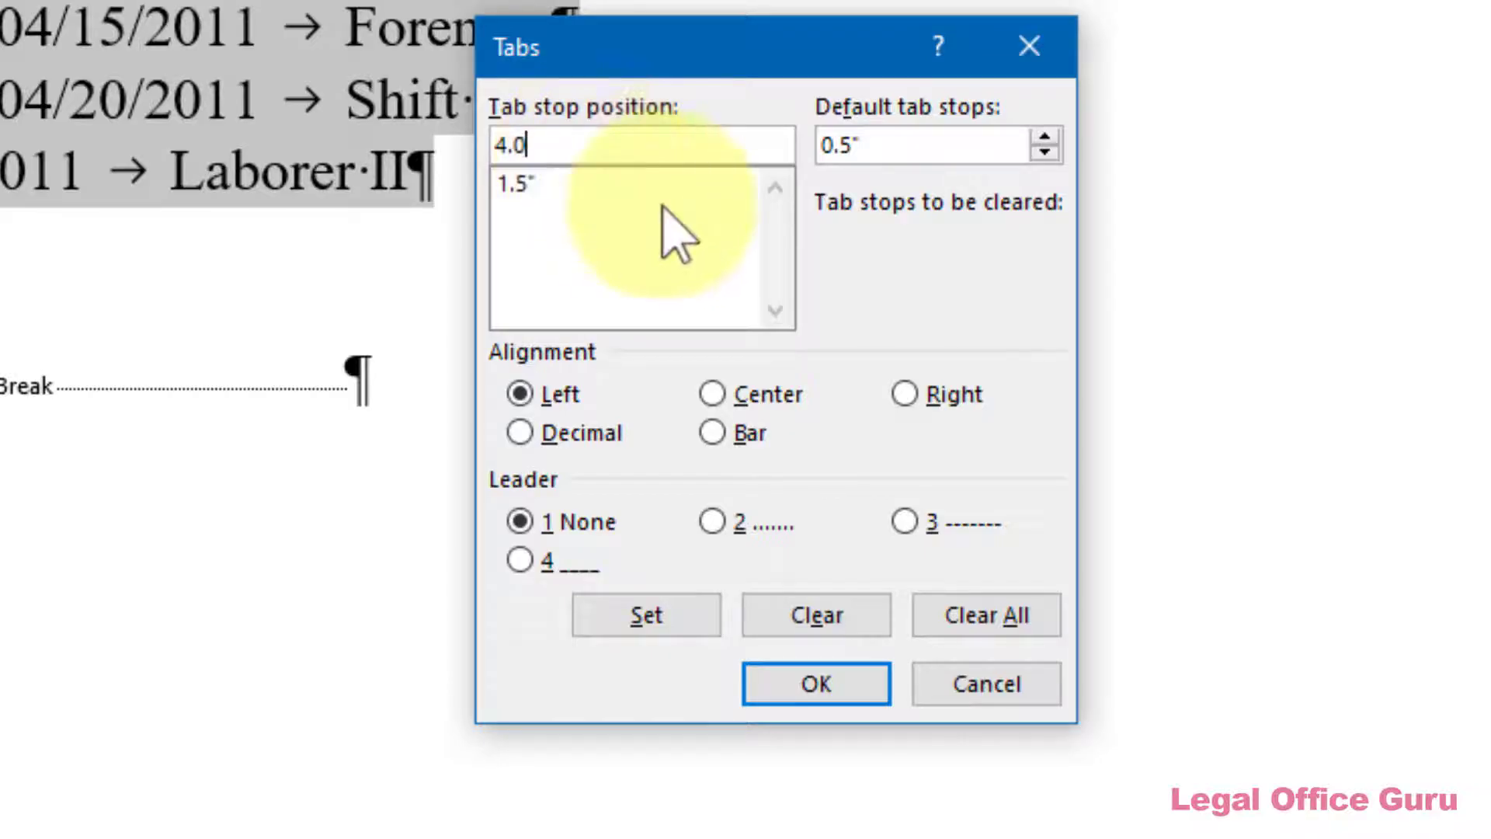
{"action": "left_click", "coordinate": [906, 394]}
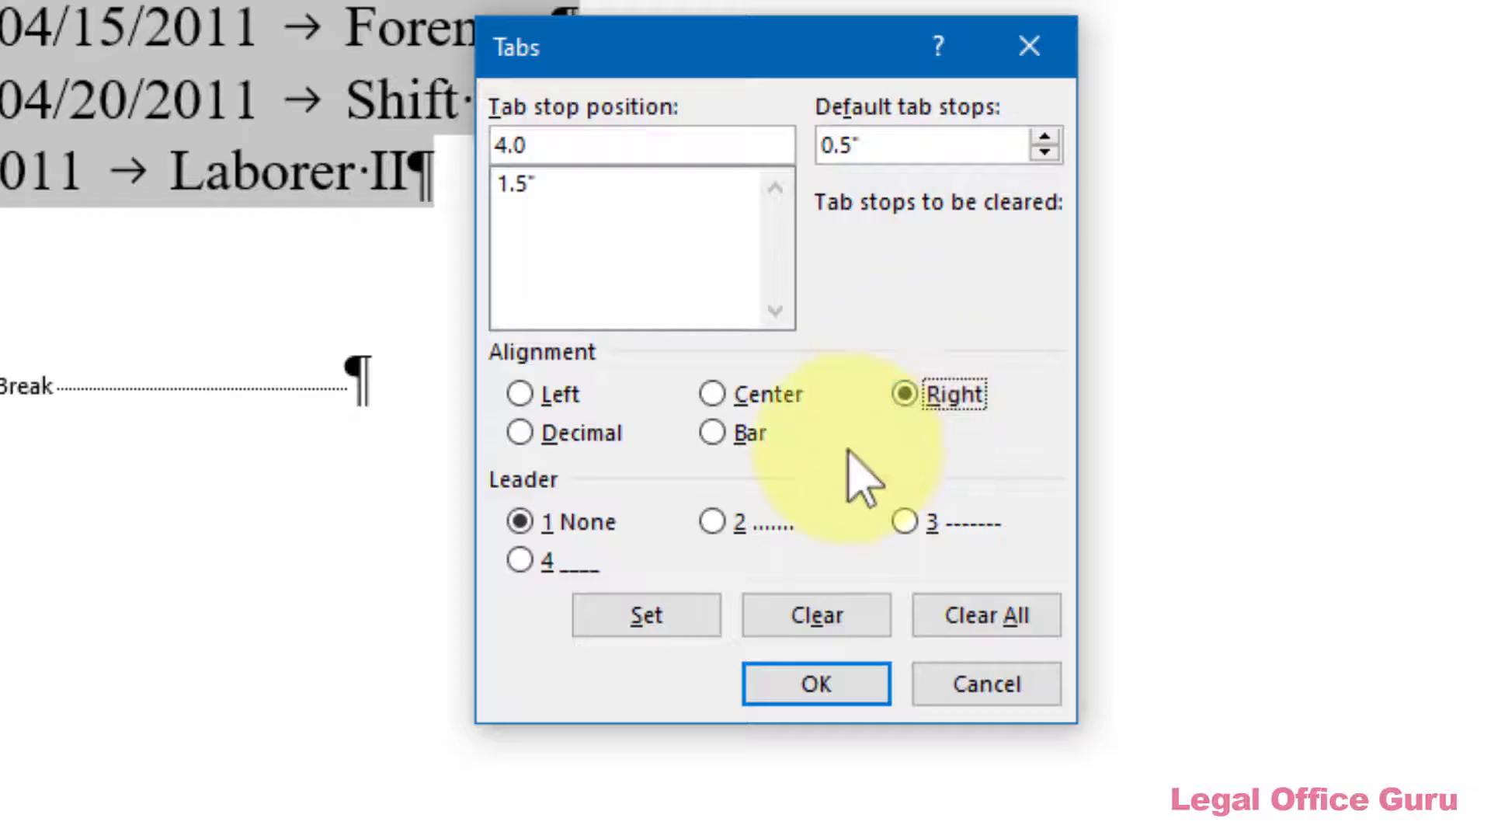
{"action": "left_click", "coordinate": [689, 613]}
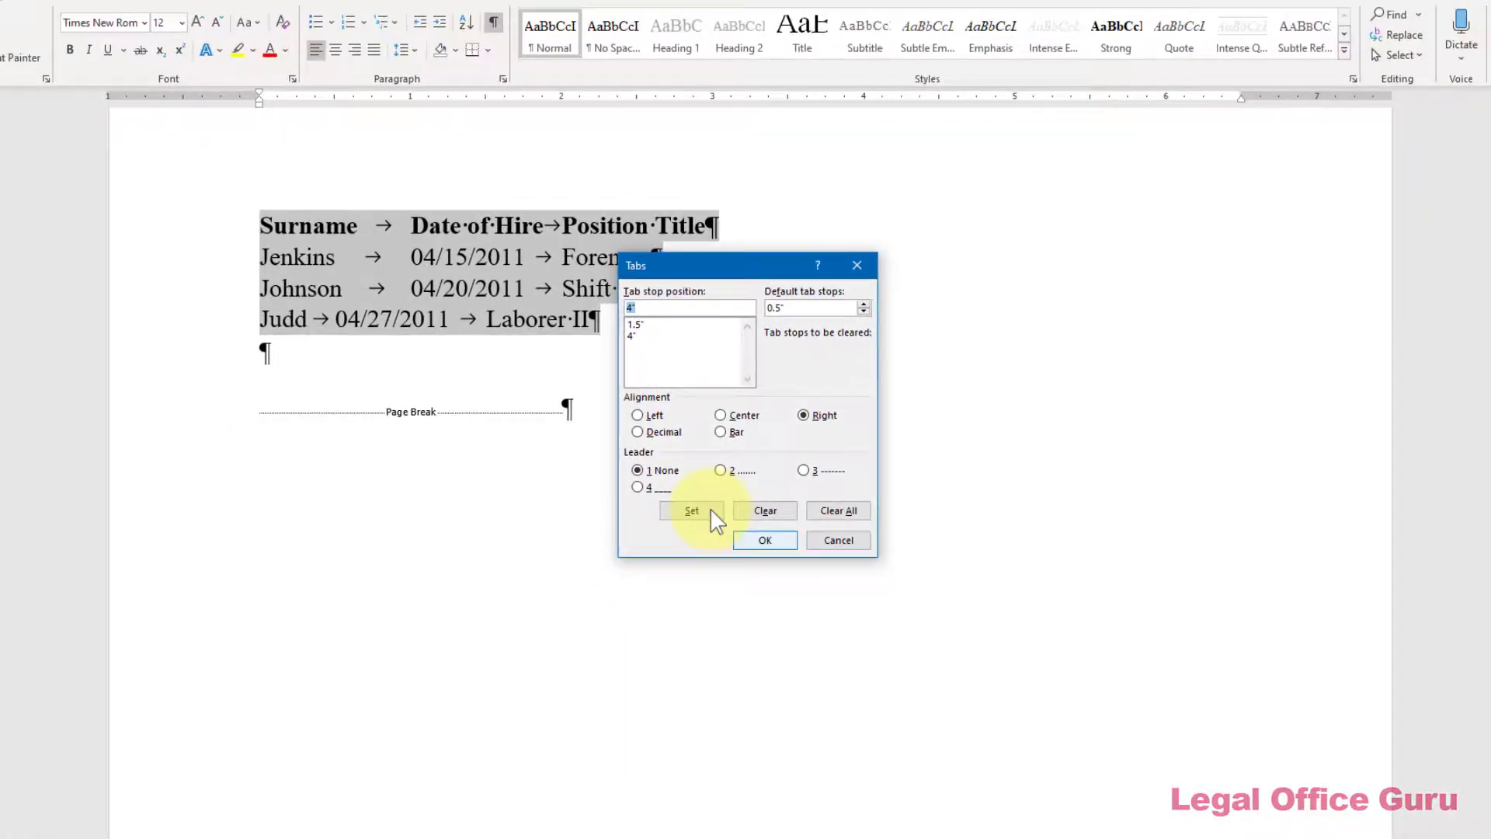
{"action": "left_click", "coordinate": [743, 545]}
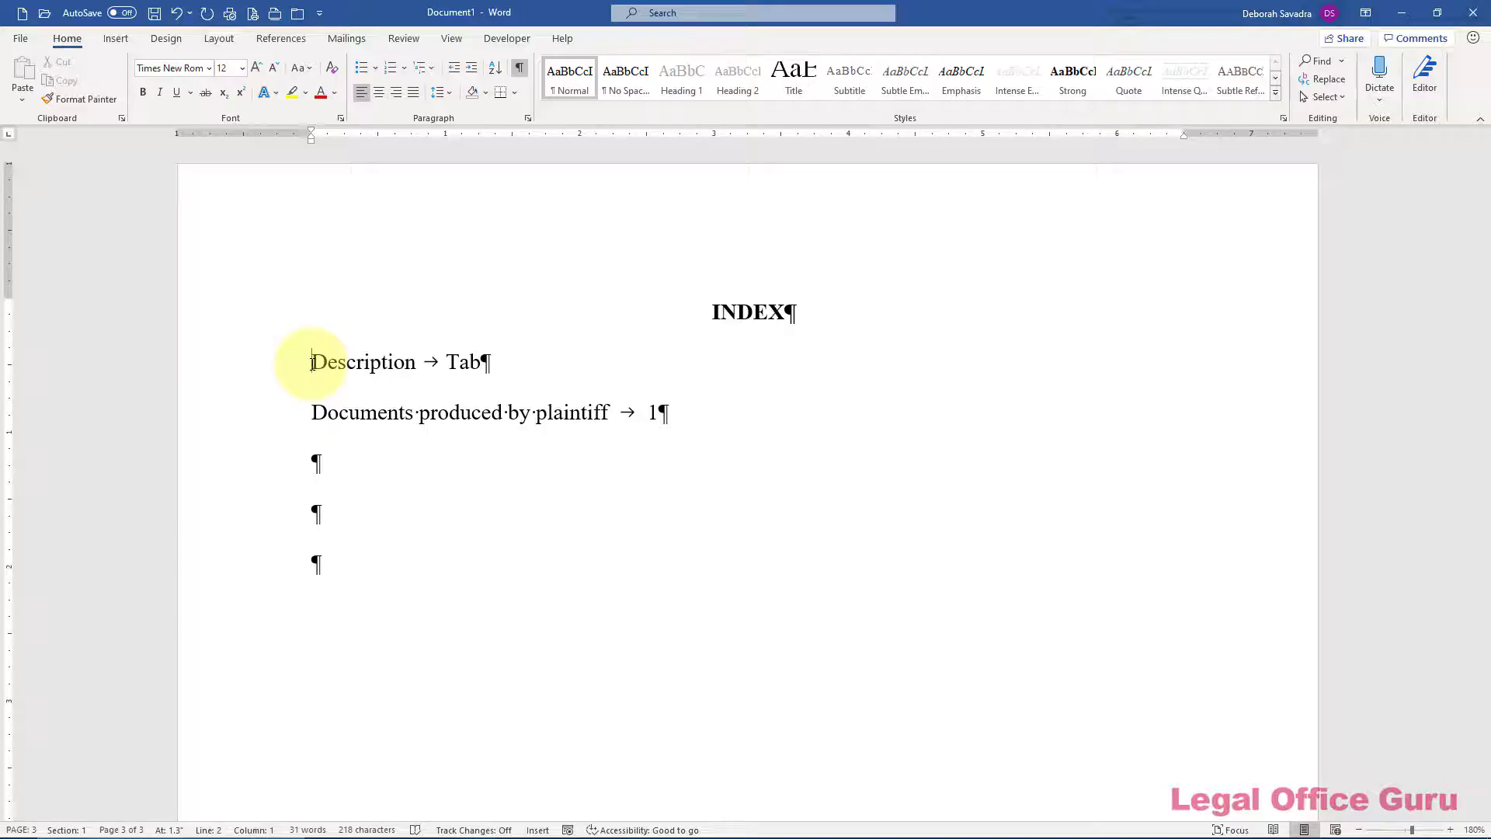
Step: Select the index lines and add a right-aligned 6.5" tab stop with a dotted leader
{"action": "left_click_drag", "start_coordinate": [276, 362], "coordinate": [292, 508]}
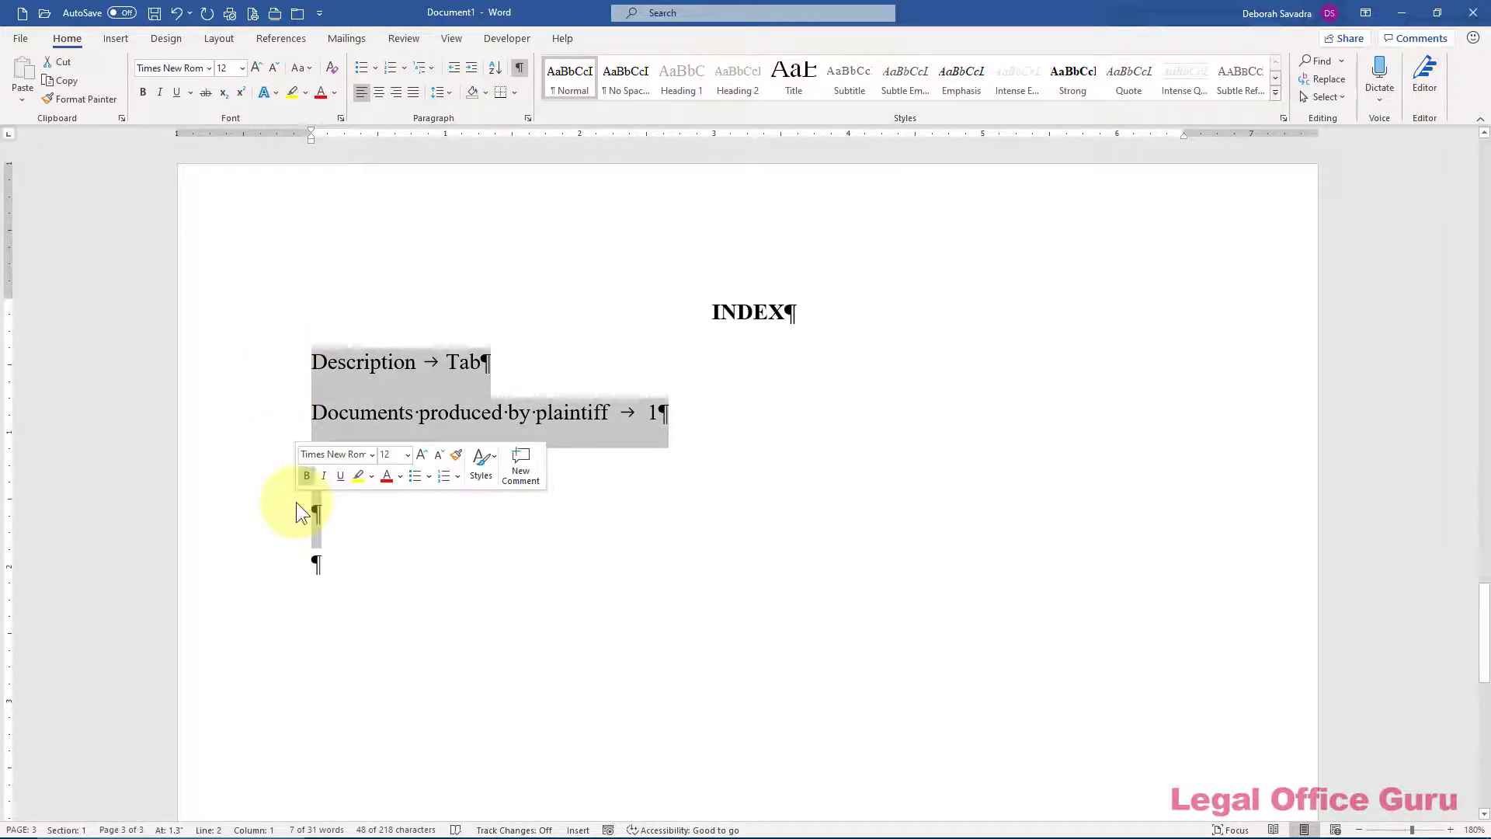
{"action": "left_click", "coordinate": [526, 118]}
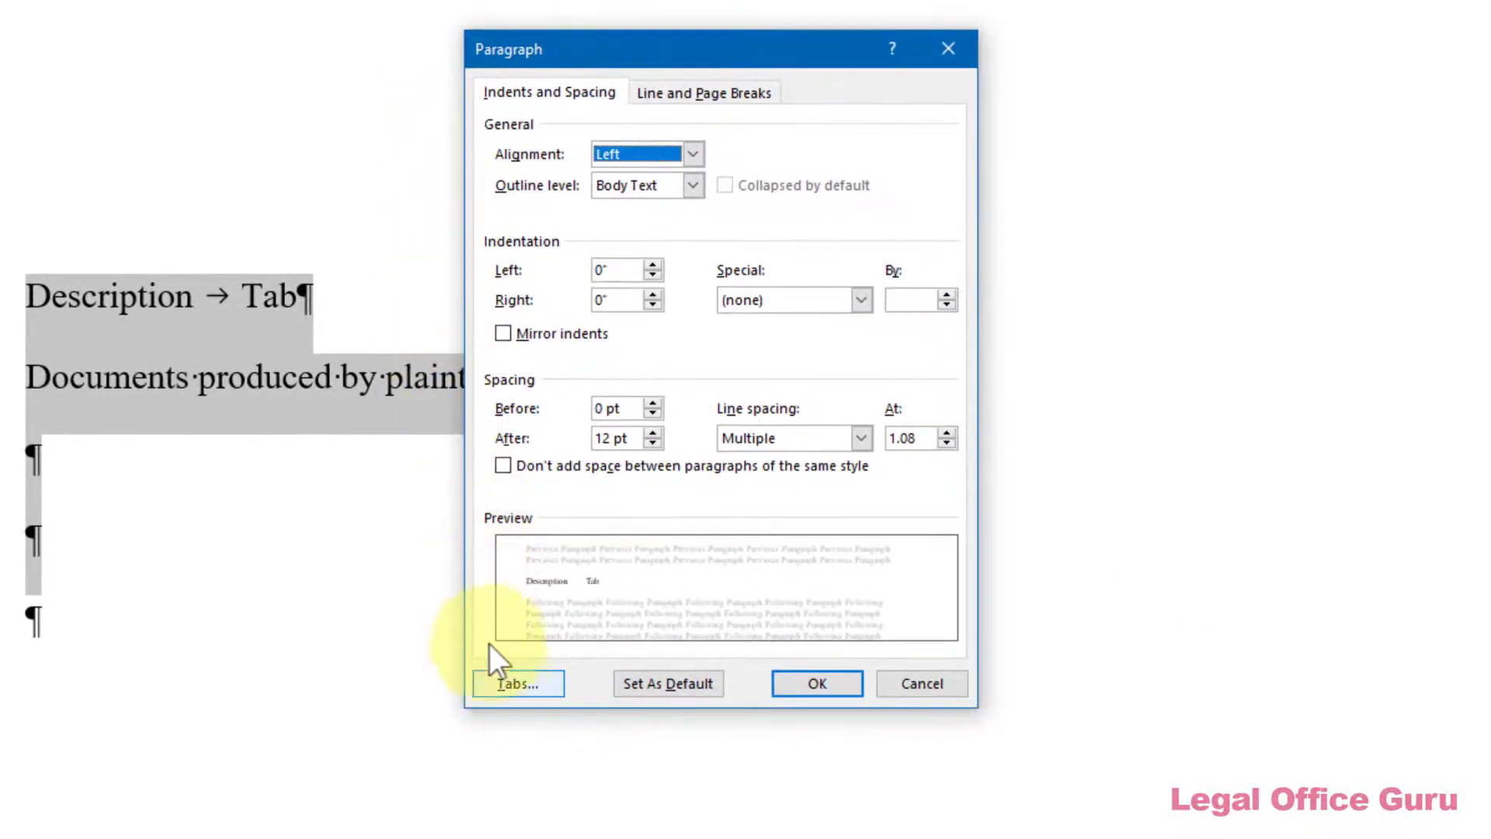
{"action": "left_click", "coordinate": [495, 684]}
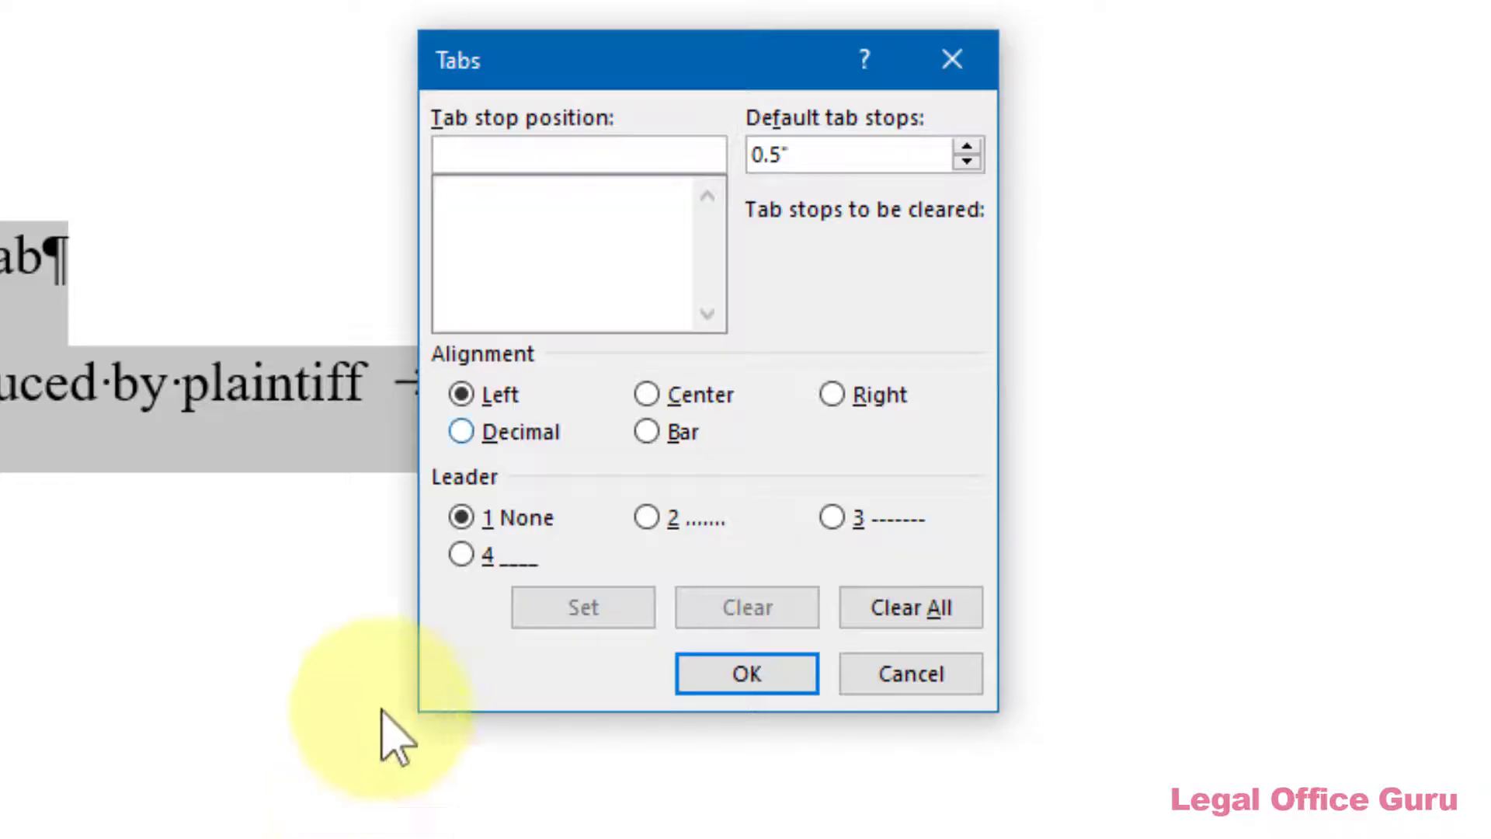
{"action": "left_click", "coordinate": [476, 152]}
{"action": "type", "text": "6.5"}
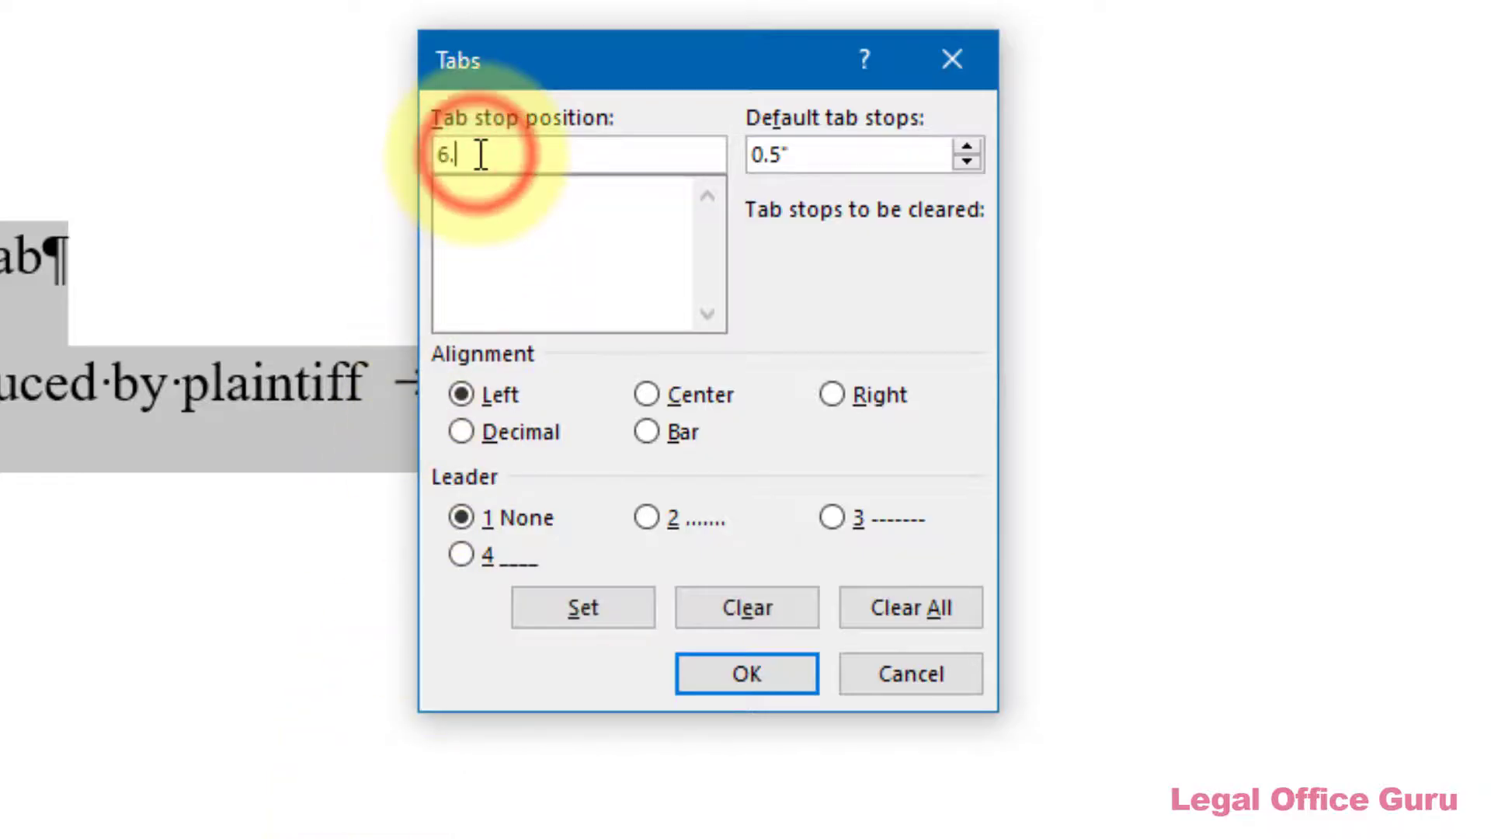
{"action": "left_click", "coordinate": [833, 395]}
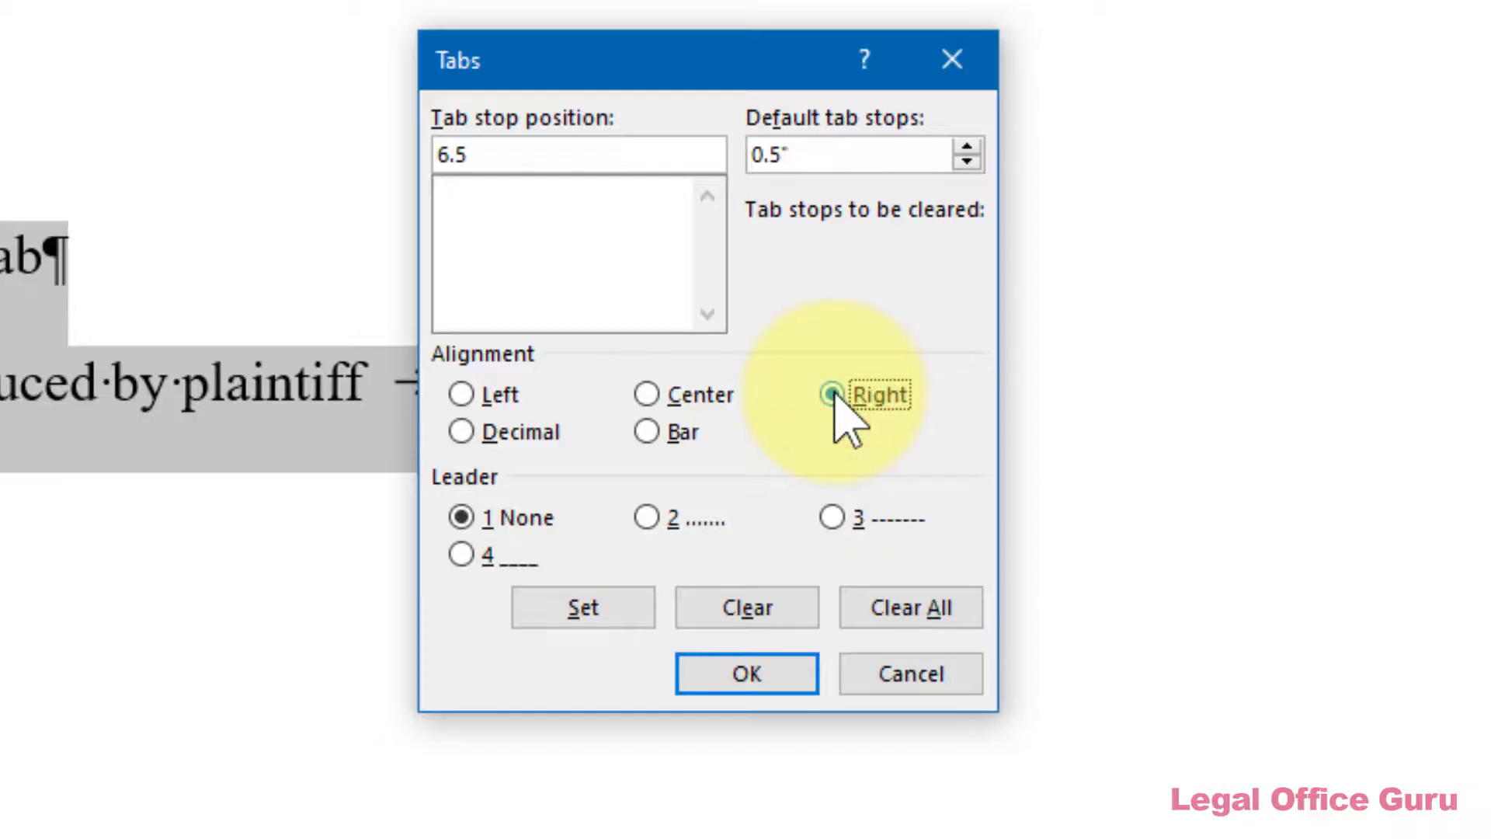
{"action": "left_click", "coordinate": [652, 519]}
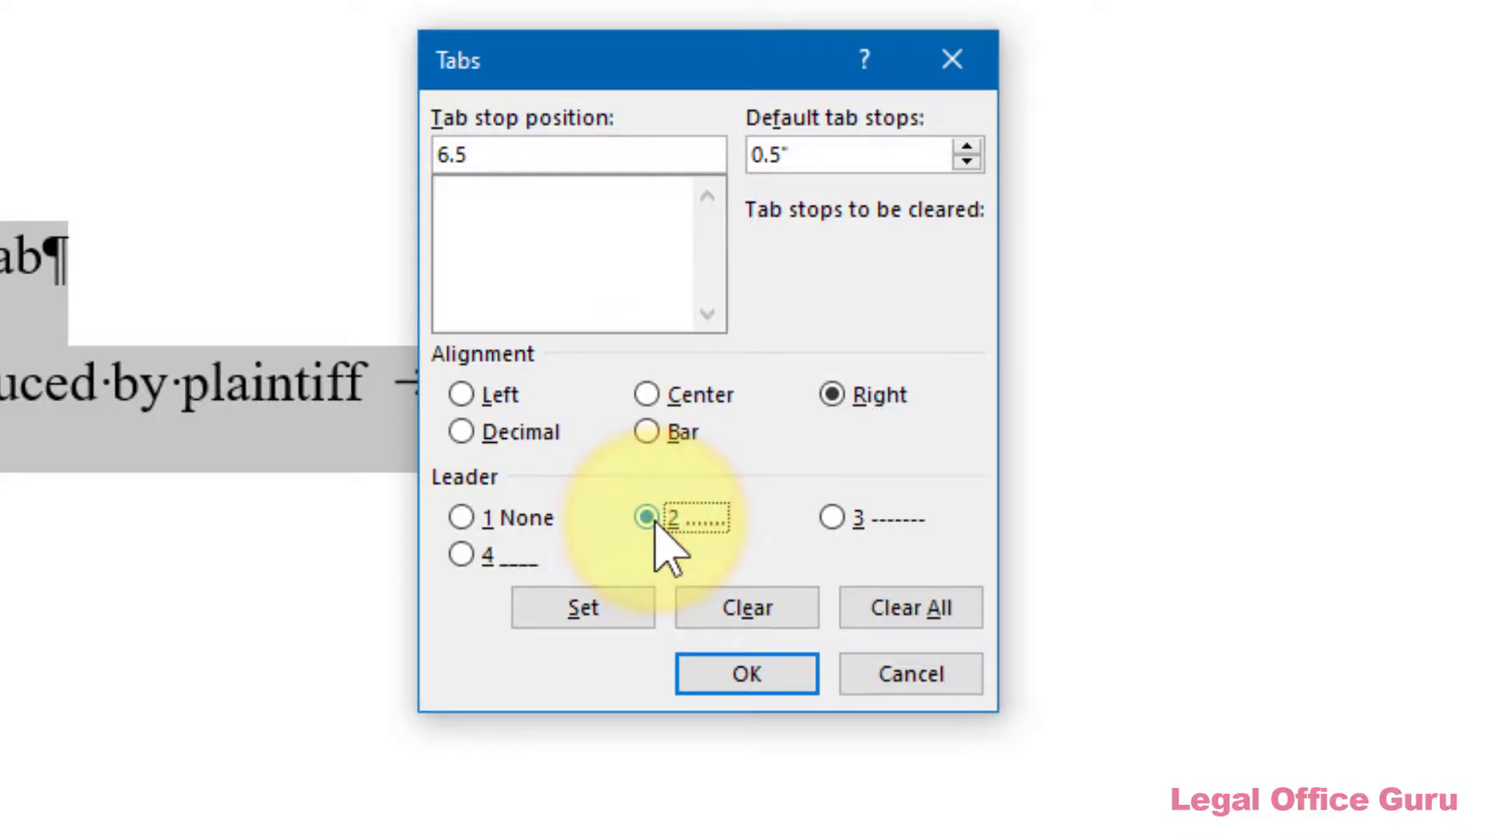
{"action": "left_click", "coordinate": [597, 614]}
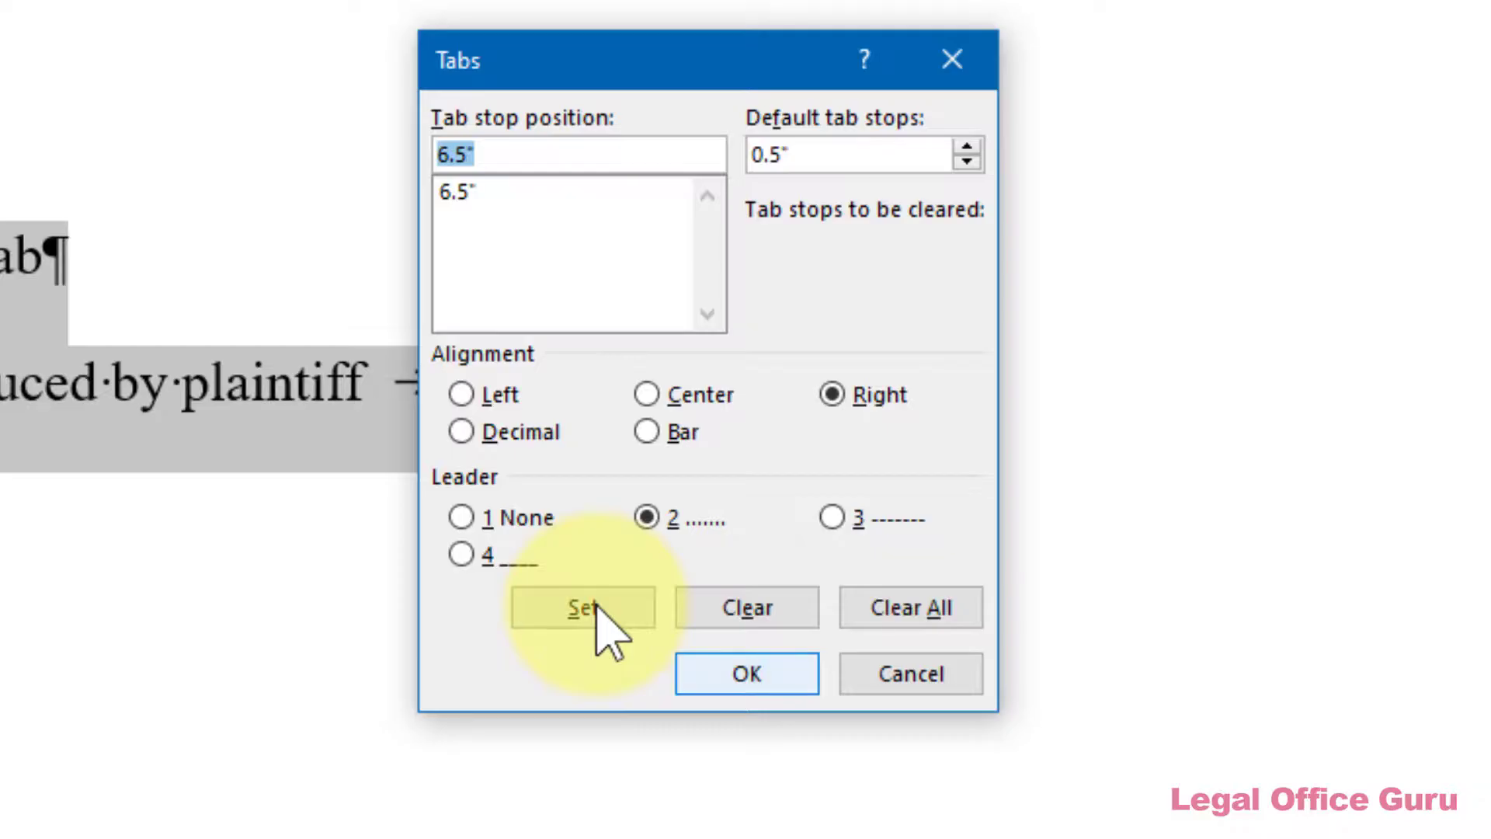
Step: Apply the dotted tab stop and add the index entry 'Documents produced by defendant' with page 2
{"action": "left_click", "coordinate": [746, 673]}
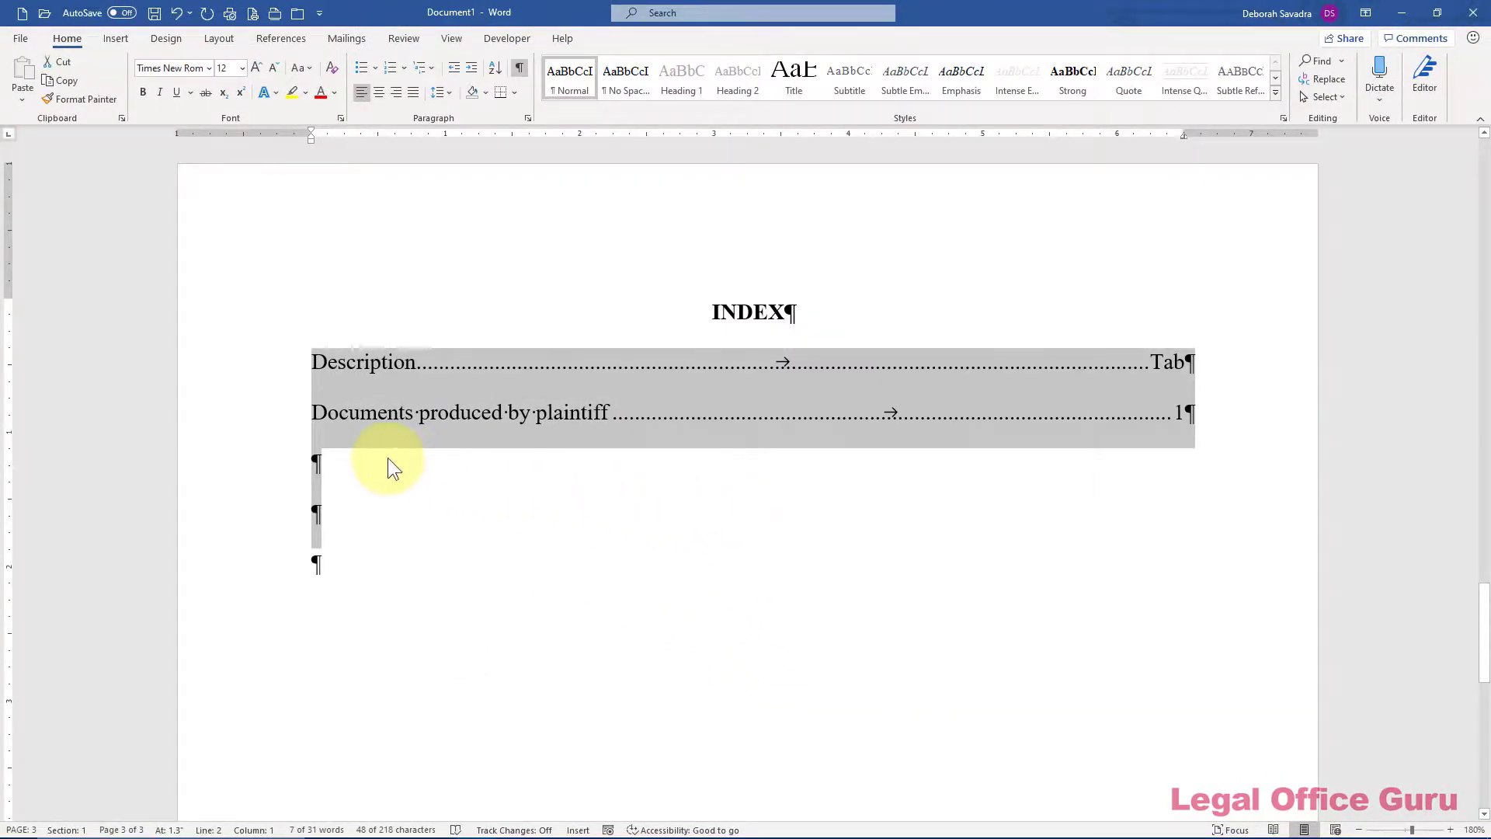
{"action": "left_click", "coordinate": [388, 458]}
{"action": "left_click", "coordinate": [388, 458]}
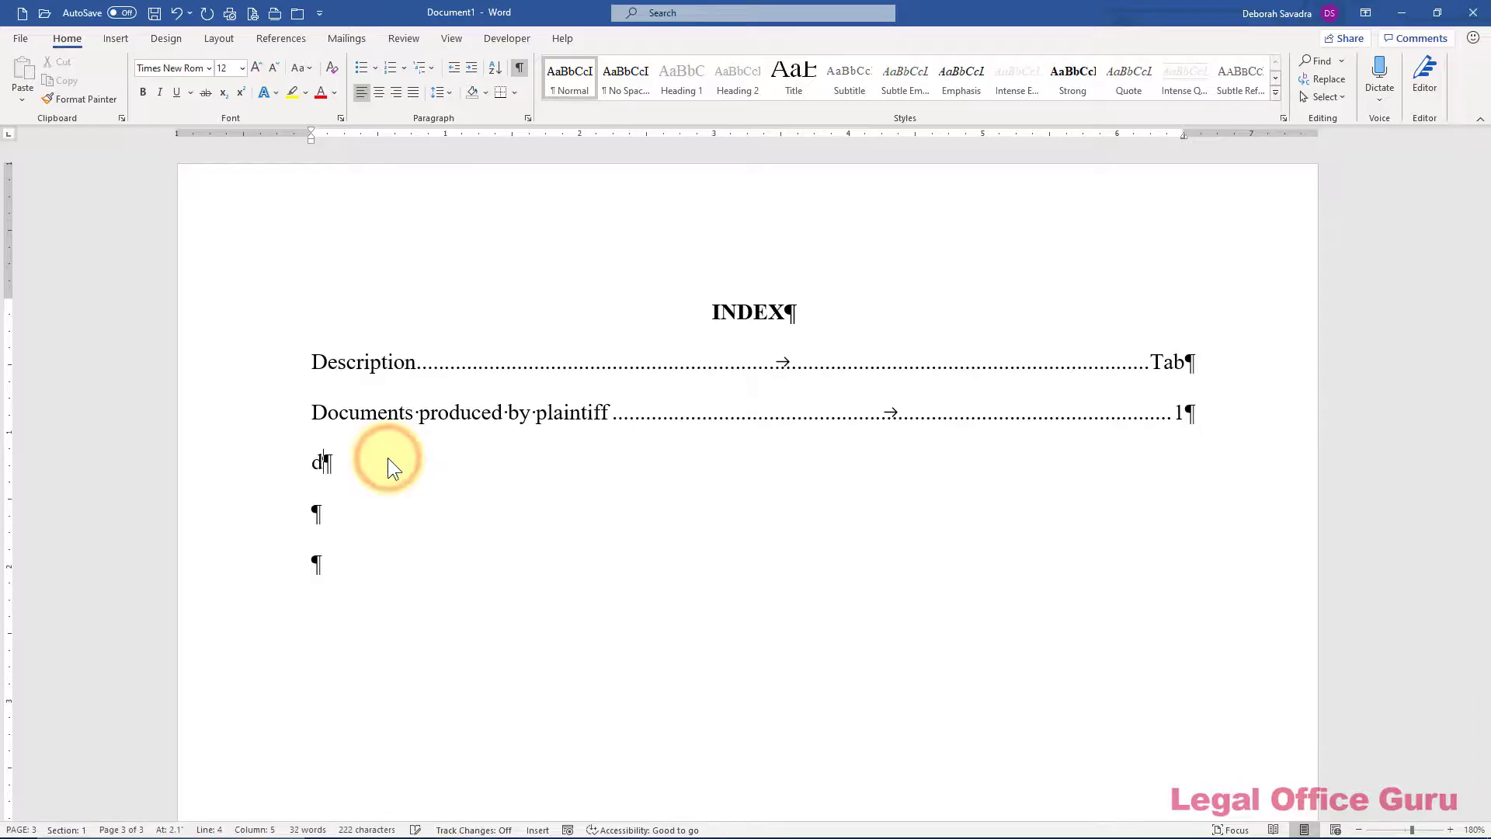
{"action": "type", "text": "Documents produced by defendant"}
{"action": "key", "text": "Tab"}
{"action": "type", "text": "2"}
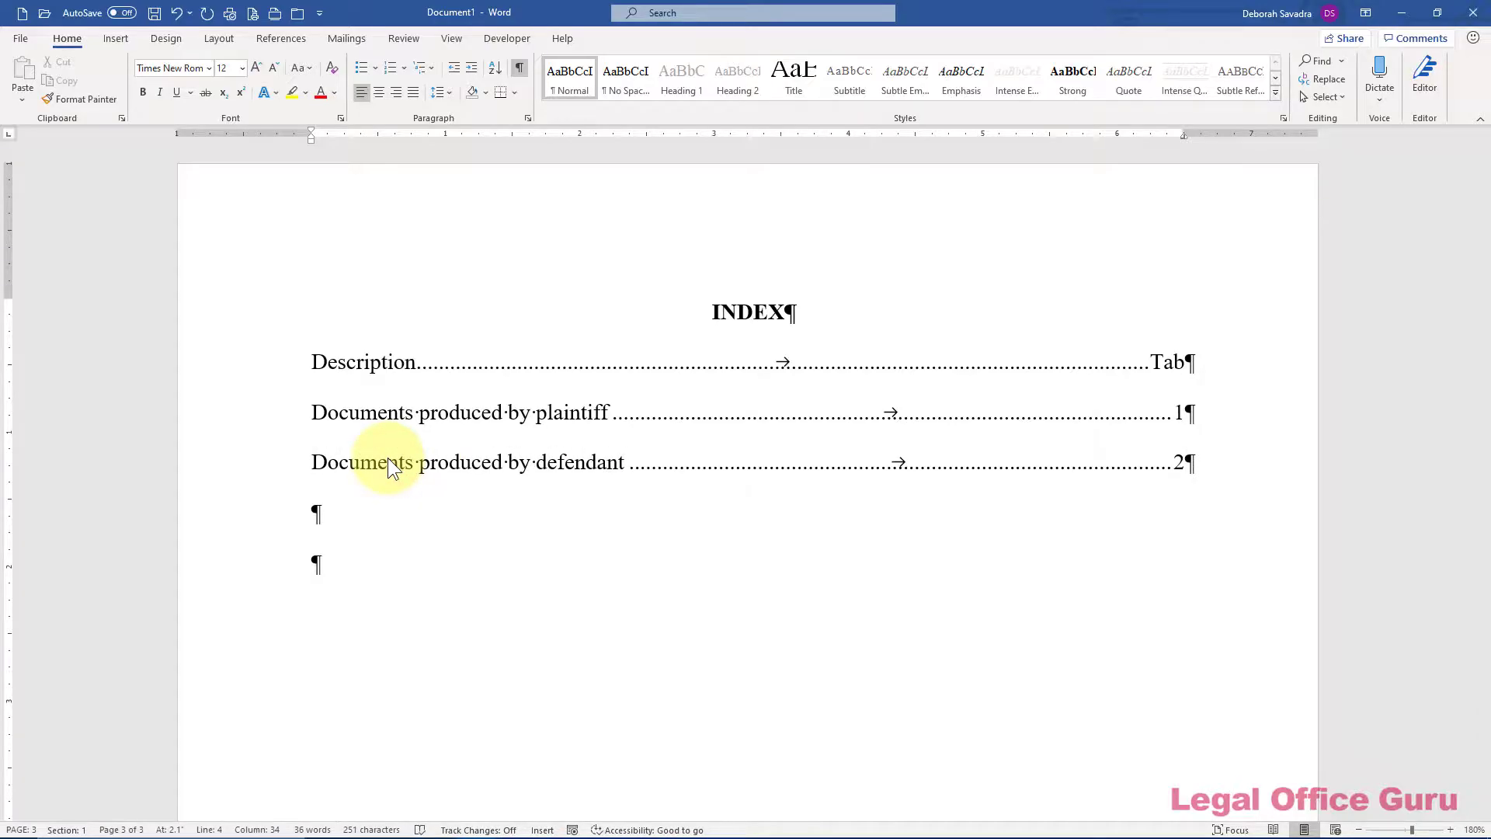